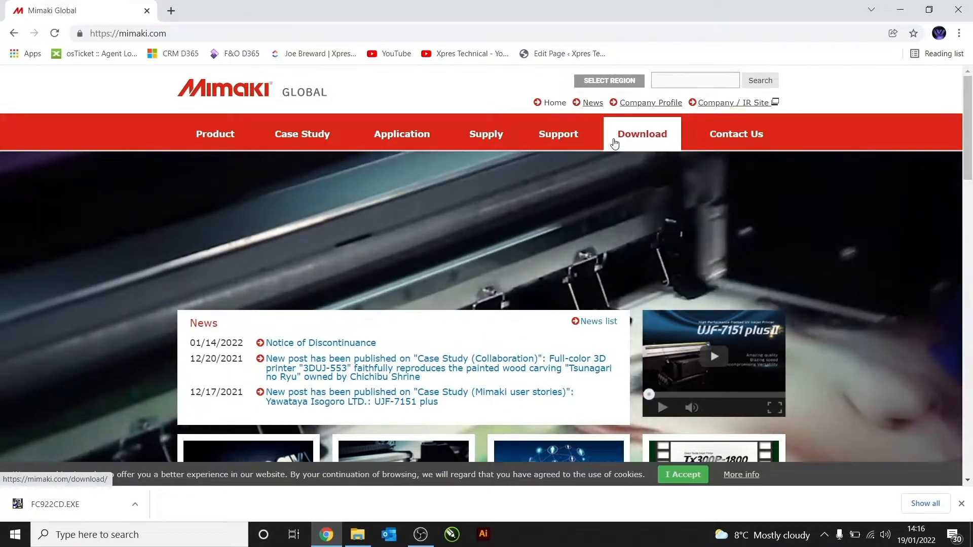
Step: Open the Mimaki download page for FineCut/Coat9 for CorelDRAW and find its list of software versions
{"action": "left_click", "coordinate": [615, 144]}
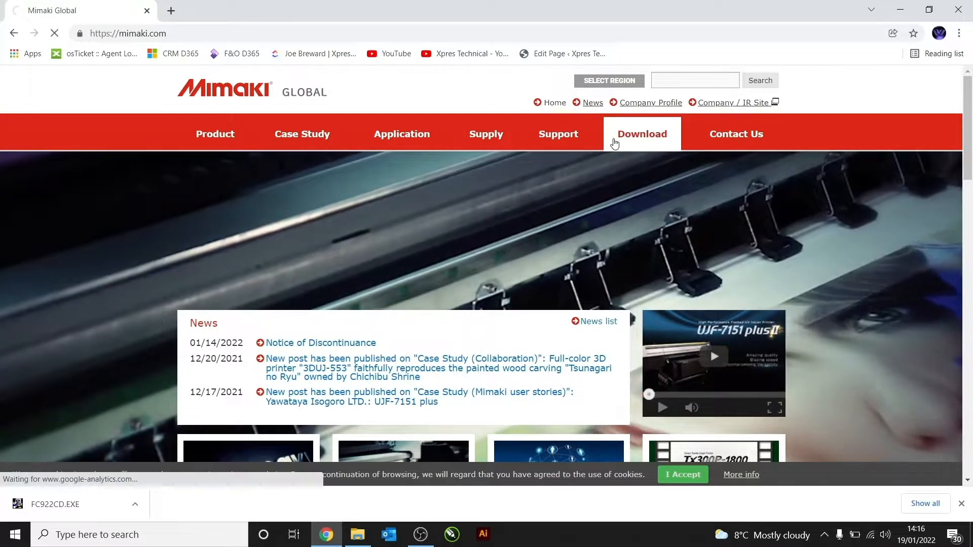
{"action": "scroll", "coordinate": [835, 285], "scroll_direction": "down", "scroll_amount": 10}
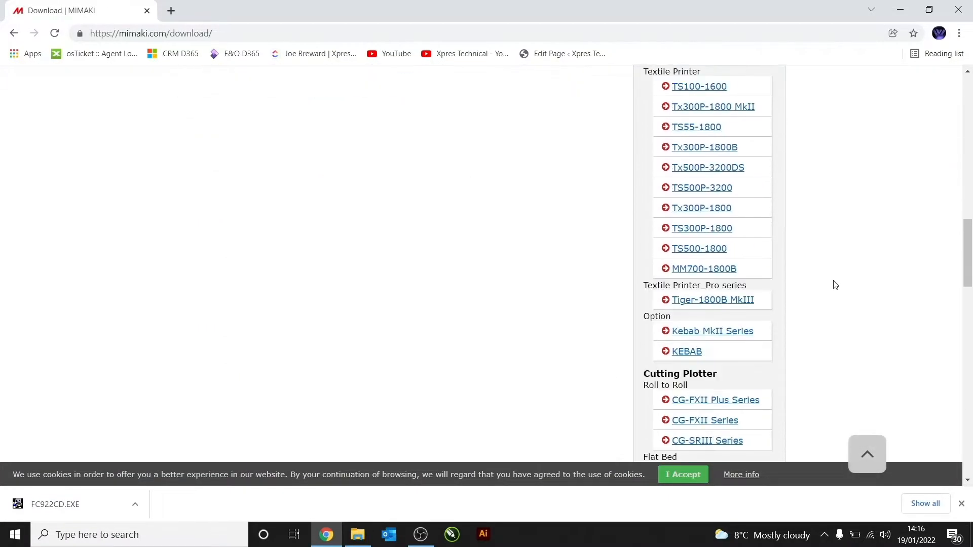
{"action": "scroll", "coordinate": [835, 285], "scroll_direction": "down", "scroll_amount": 15}
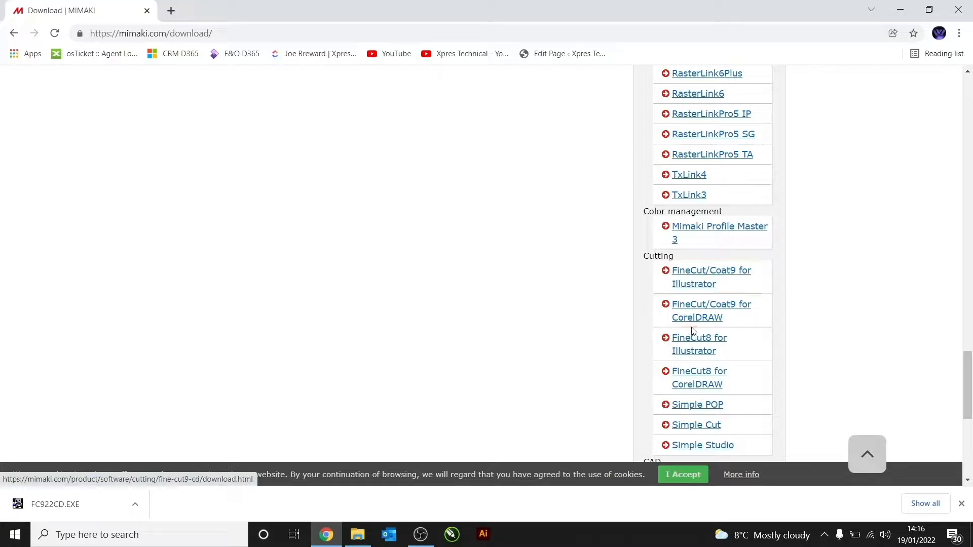
{"action": "left_click", "coordinate": [693, 311]}
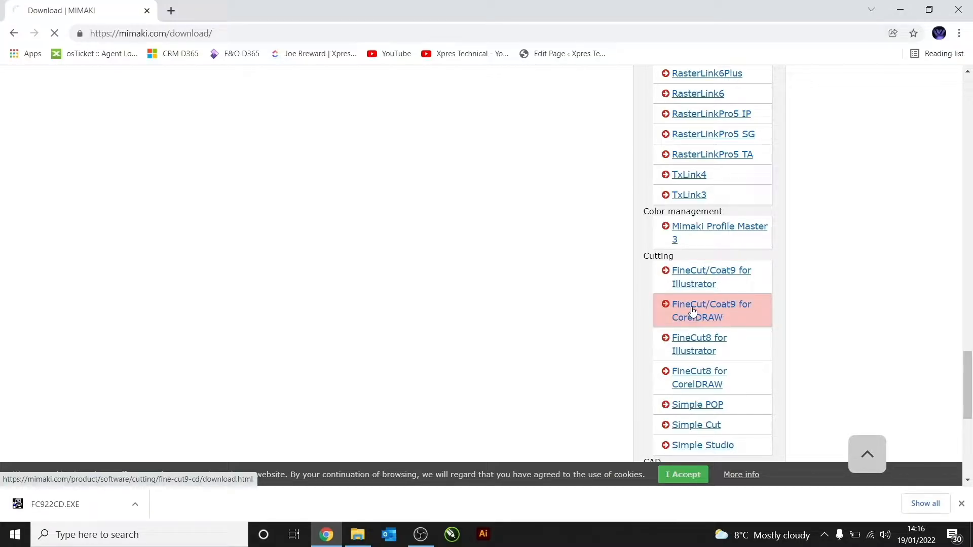
{"action": "scroll", "coordinate": [506, 344], "scroll_direction": "down", "scroll_amount": 4}
{"action": "scroll", "coordinate": [506, 345], "scroll_direction": "down", "scroll_amount": 3}
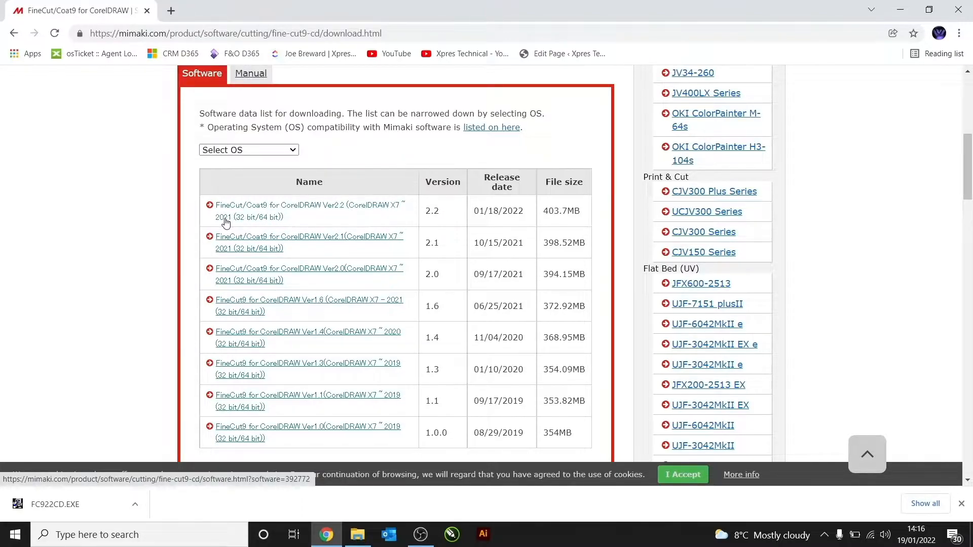
Step: Review the supported systems, CorelDRAW compatibility and change history of FineCut/Coat9 for CorelDRAW Ver2.2, and return to the version list
{"action": "left_click", "coordinate": [285, 218]}
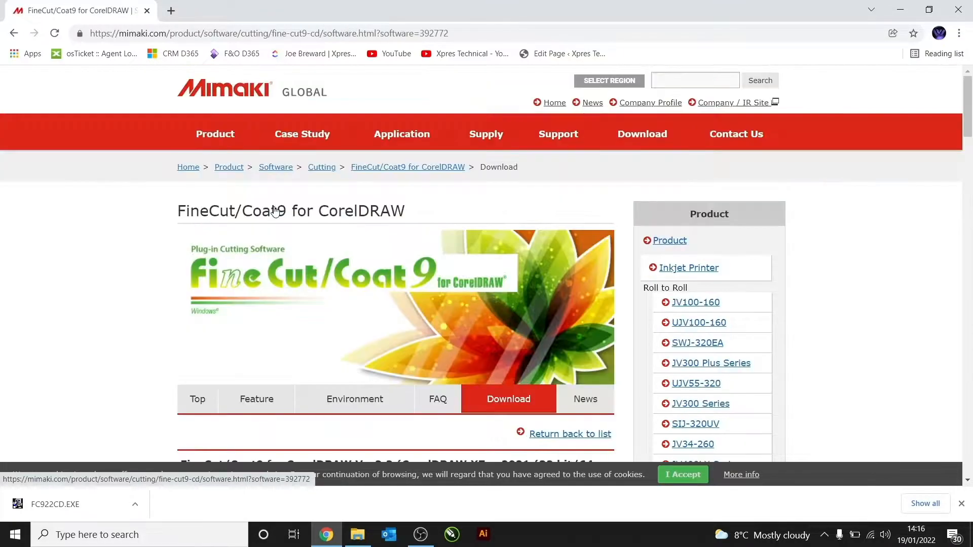
{"action": "scroll", "coordinate": [495, 326], "scroll_direction": "down", "scroll_amount": 10}
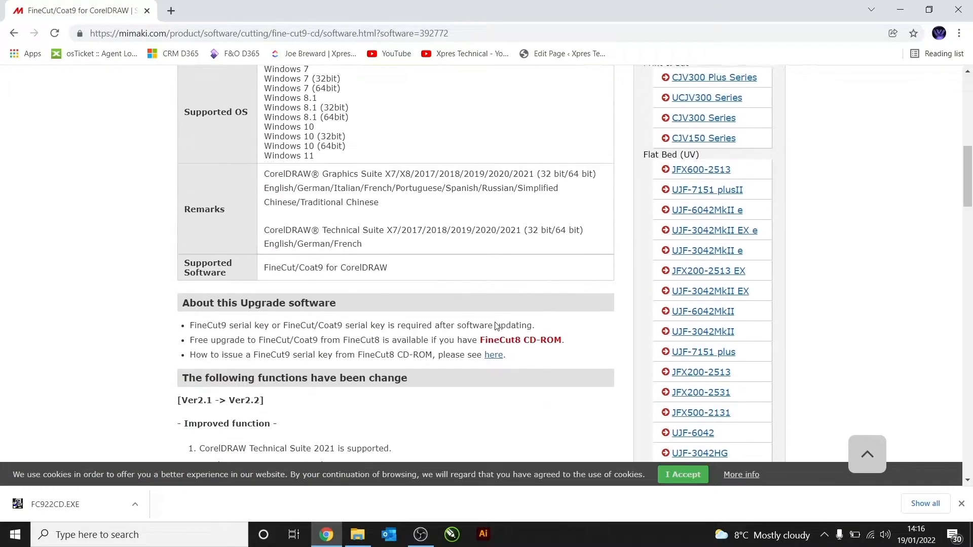
{"action": "scroll", "coordinate": [495, 326], "scroll_direction": "up", "scroll_amount": 3}
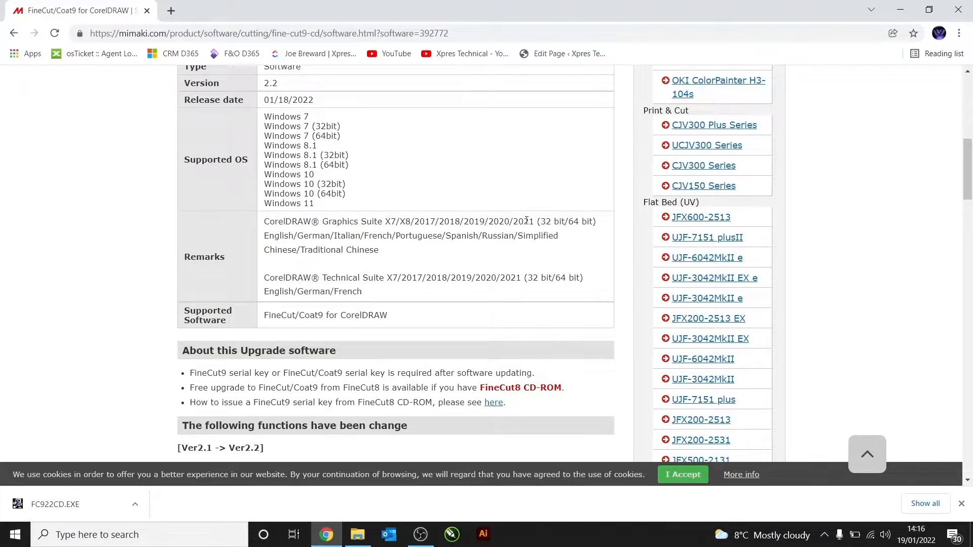
{"action": "scroll", "coordinate": [526, 221], "scroll_direction": "down", "scroll_amount": 15}
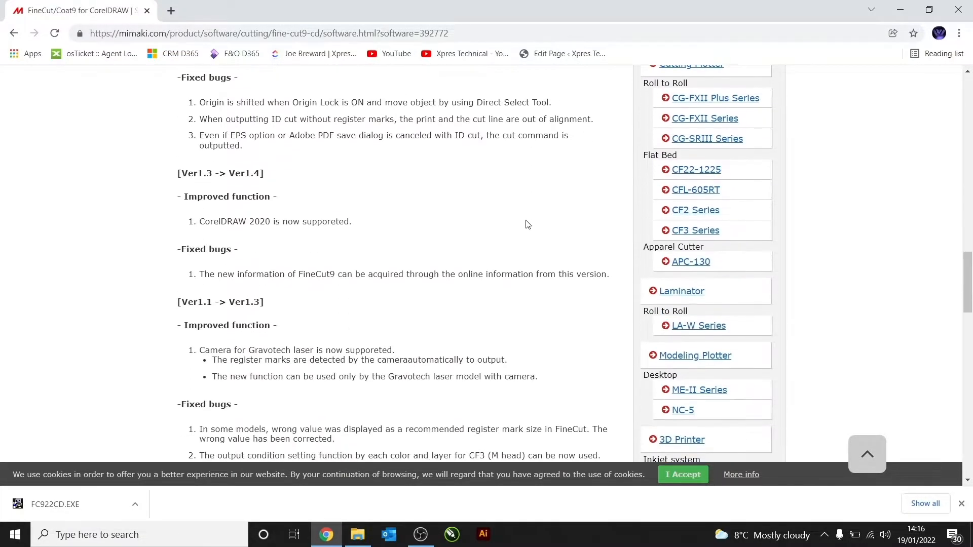
{"action": "scroll", "coordinate": [526, 225], "scroll_direction": "down", "scroll_amount": 5}
{"action": "left_click", "coordinate": [14, 32]}
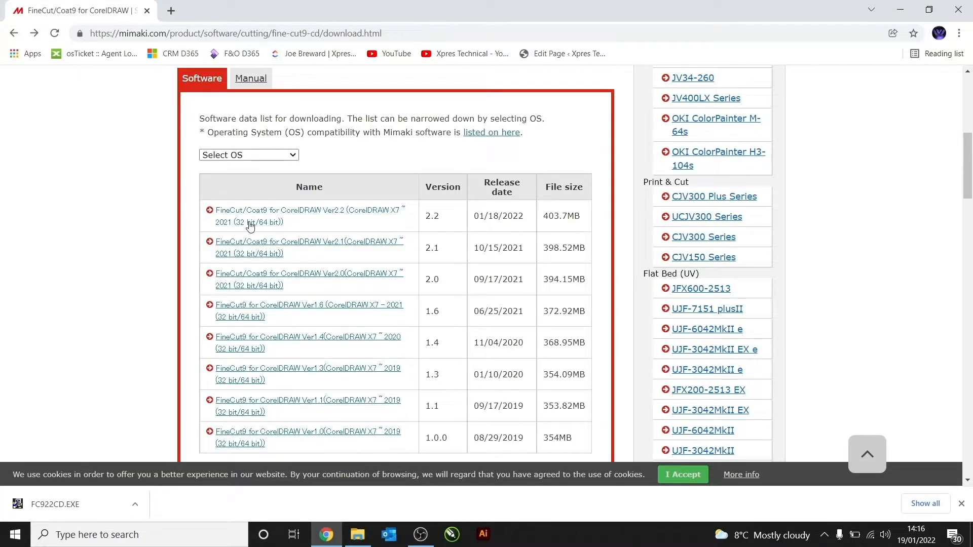
Step: Download FineCut/Coat9 for CorelDRAW Ver2.2 from the end of its software page
{"action": "left_click", "coordinate": [271, 225]}
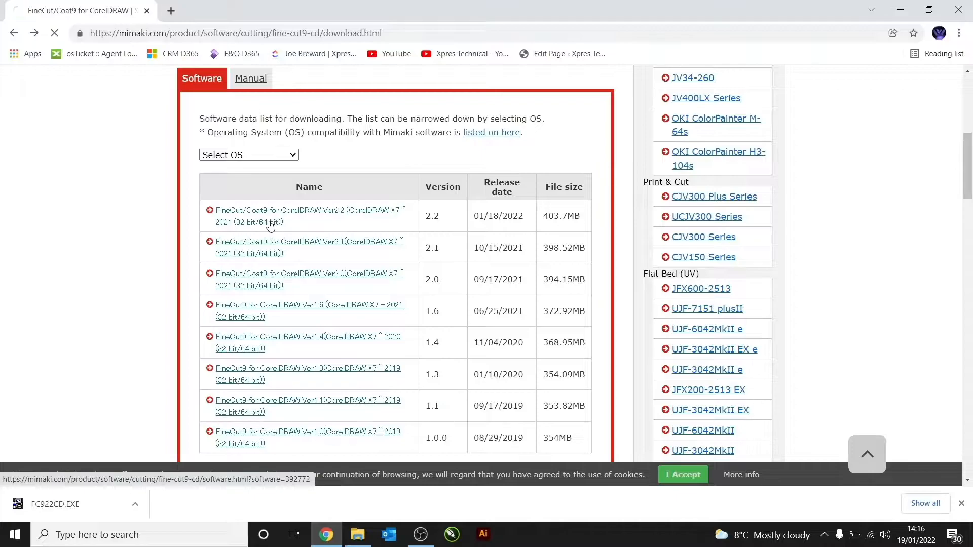
{"action": "scroll", "coordinate": [152, 358], "scroll_direction": "down", "scroll_amount": 10}
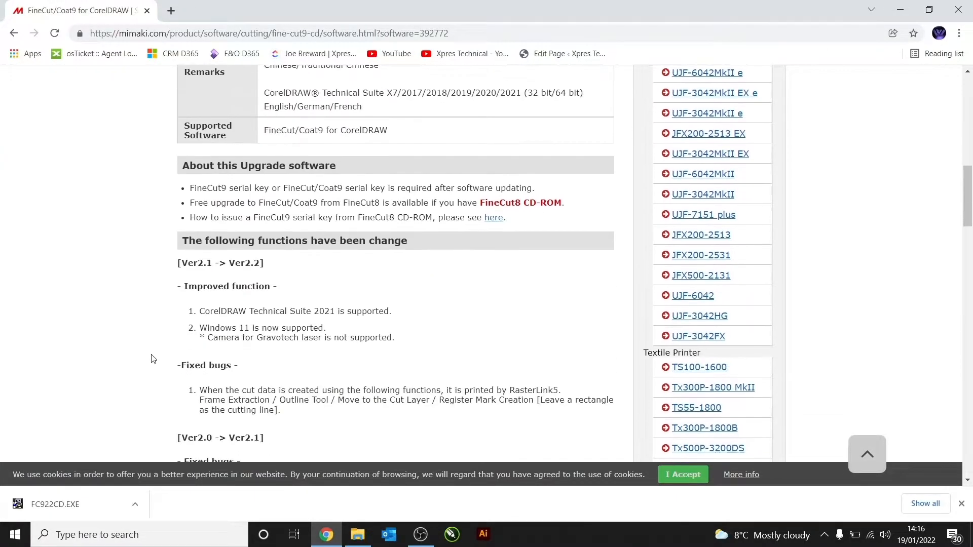
{"action": "scroll", "coordinate": [152, 358], "scroll_direction": "down", "scroll_amount": 18}
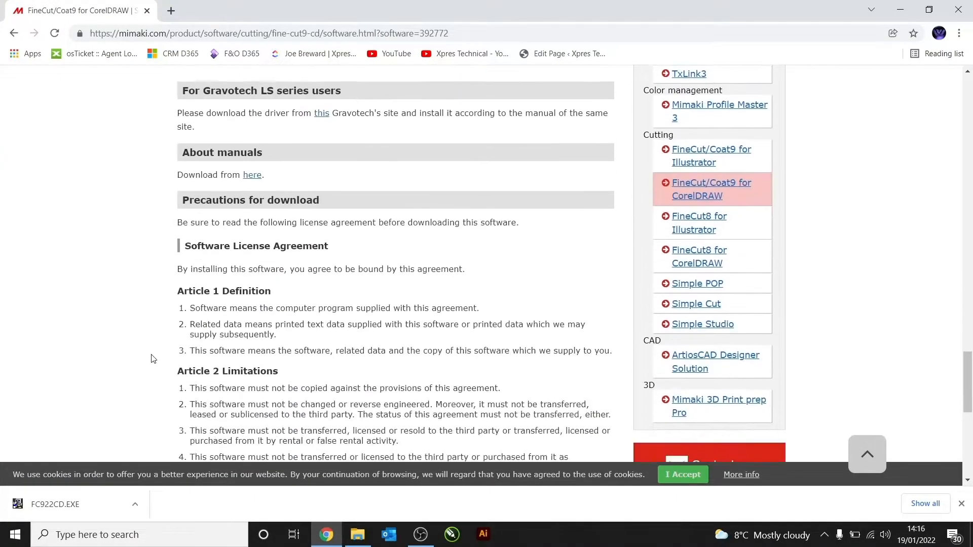
{"action": "scroll", "coordinate": [152, 359], "scroll_direction": "down", "scroll_amount": 9}
{"action": "left_click", "coordinate": [210, 257]}
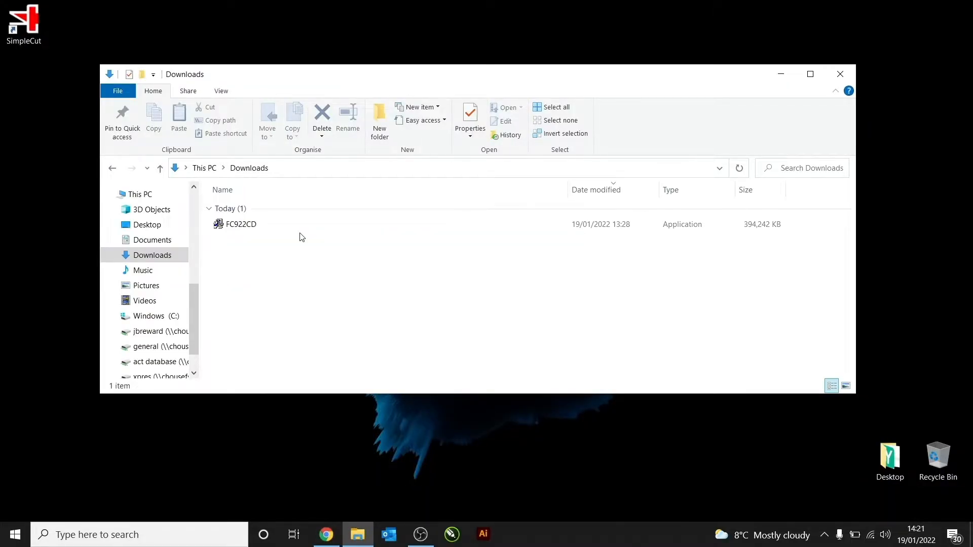
Step: Run FC922CD to unzip FineCut/Coat9 on the desktop, and install .NET Framework 3.5 as required by the FineCut9 Serial Key Issuance Tool
{"action": "double_click", "coordinate": [254, 225]}
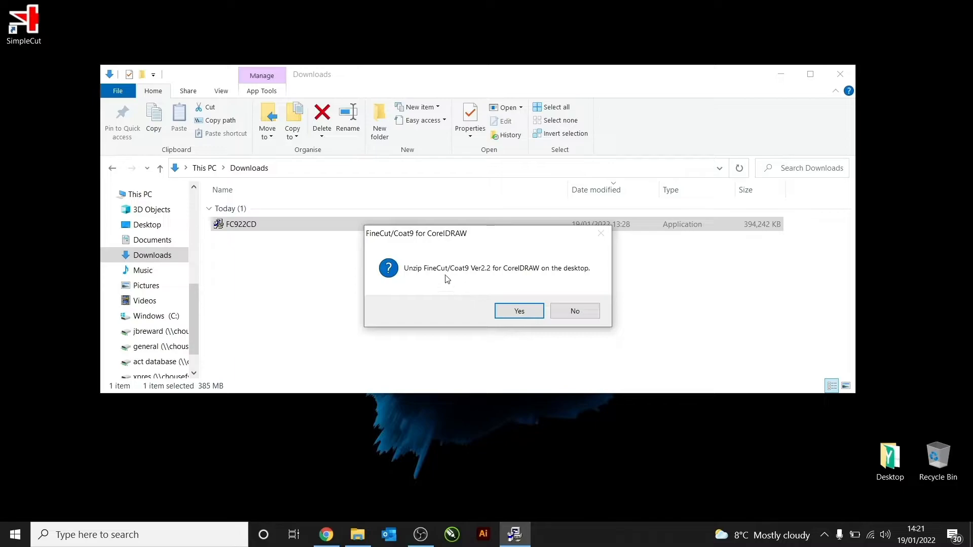
{"action": "left_click", "coordinate": [518, 311]}
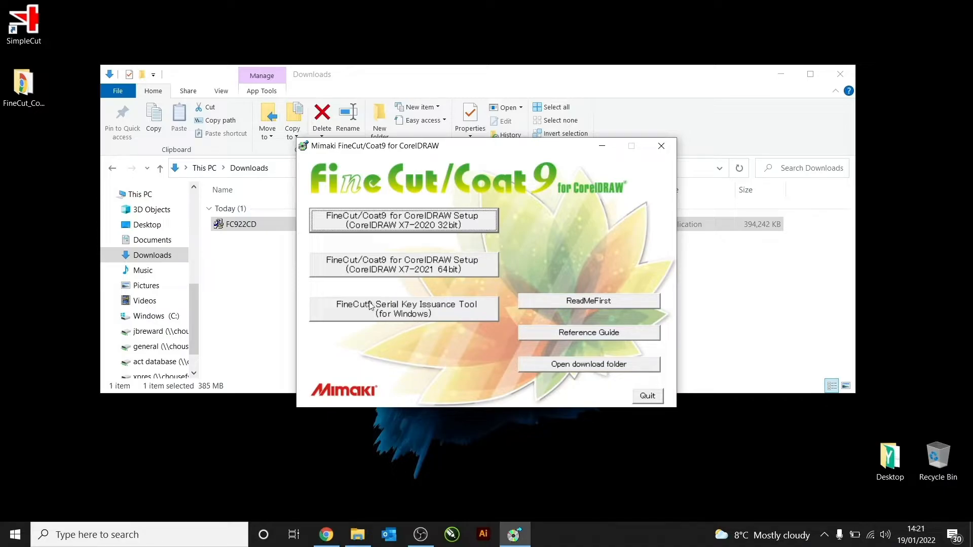
{"action": "left_click", "coordinate": [433, 312]}
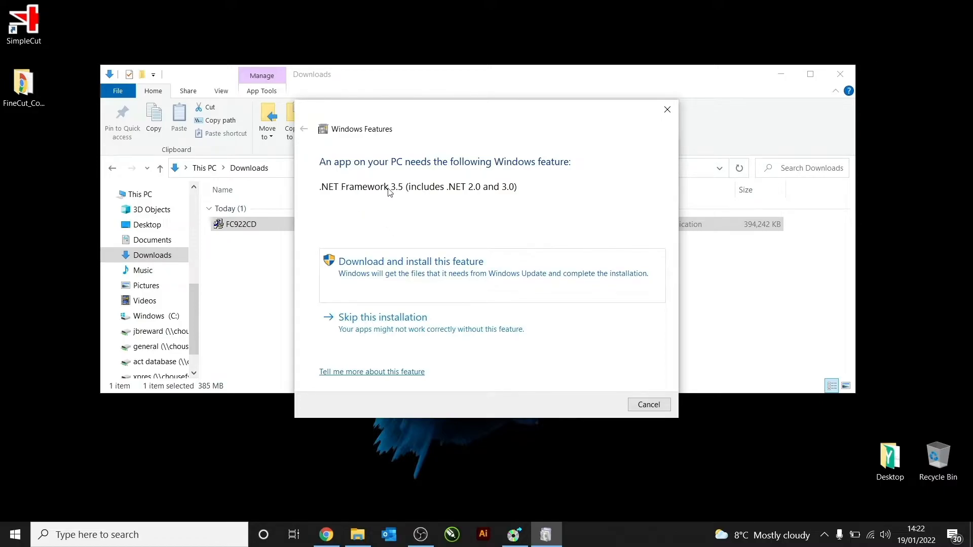
{"action": "left_click", "coordinate": [434, 271]}
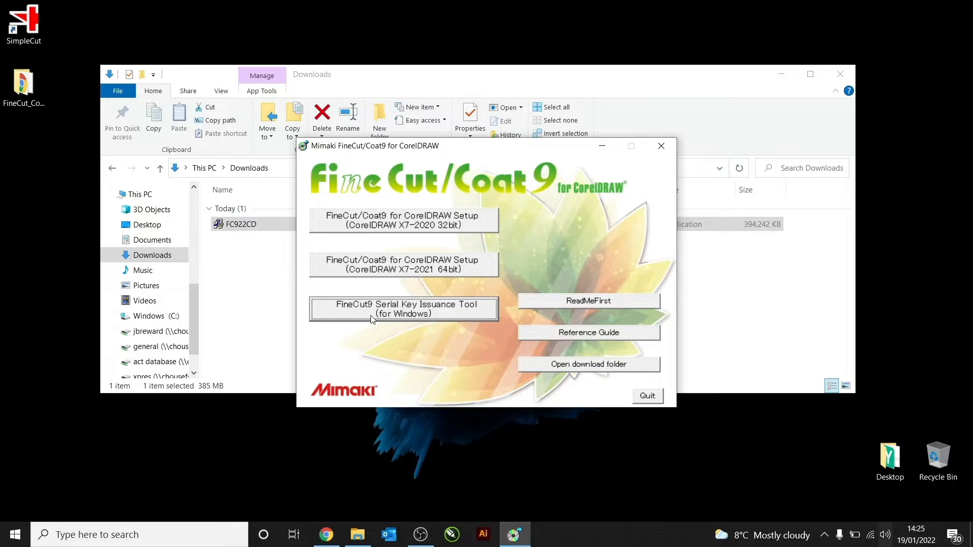
Step: Issue a FineCut9 serial key from the product CD-ROM with the Serial Key Issuance Tool and finish the wizard
{"action": "left_click", "coordinate": [373, 319]}
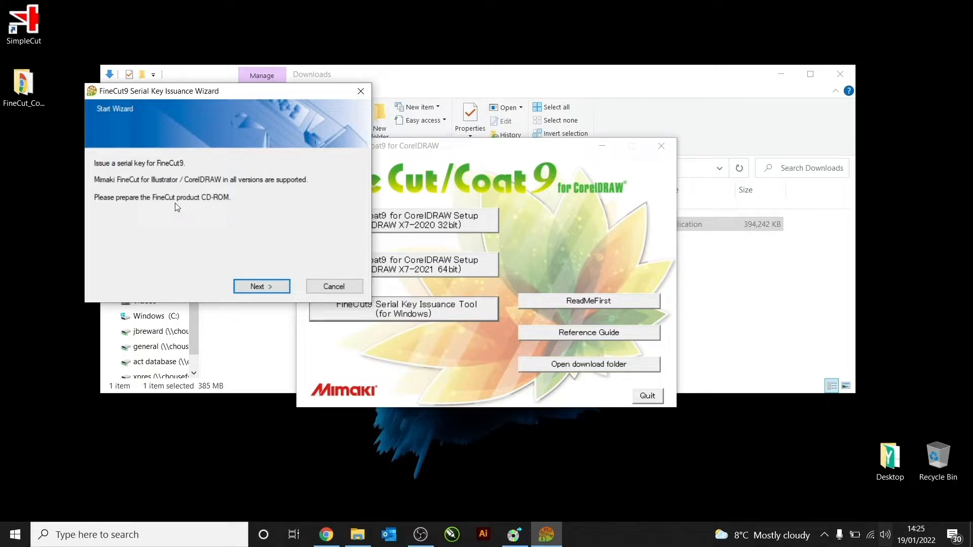
{"action": "left_click", "coordinate": [261, 288]}
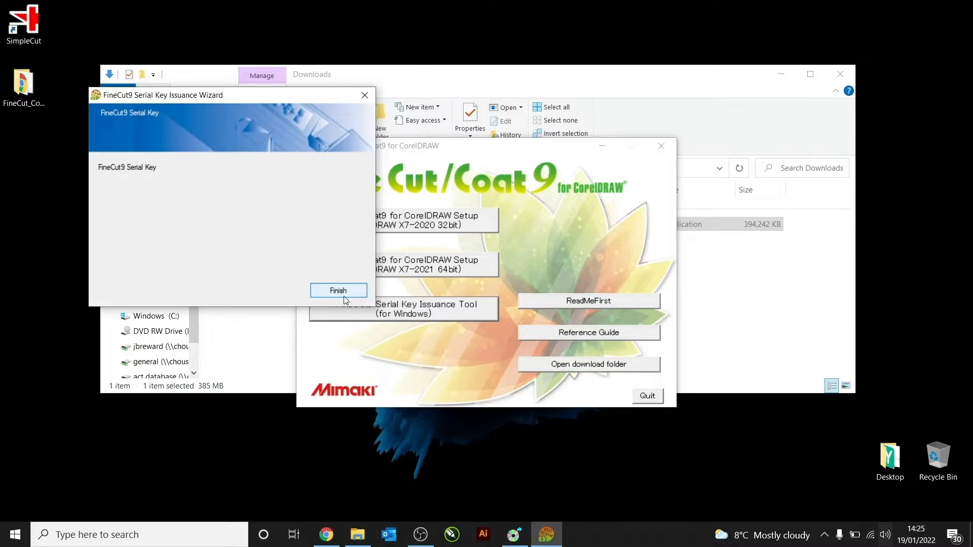
{"action": "left_click", "coordinate": [344, 296]}
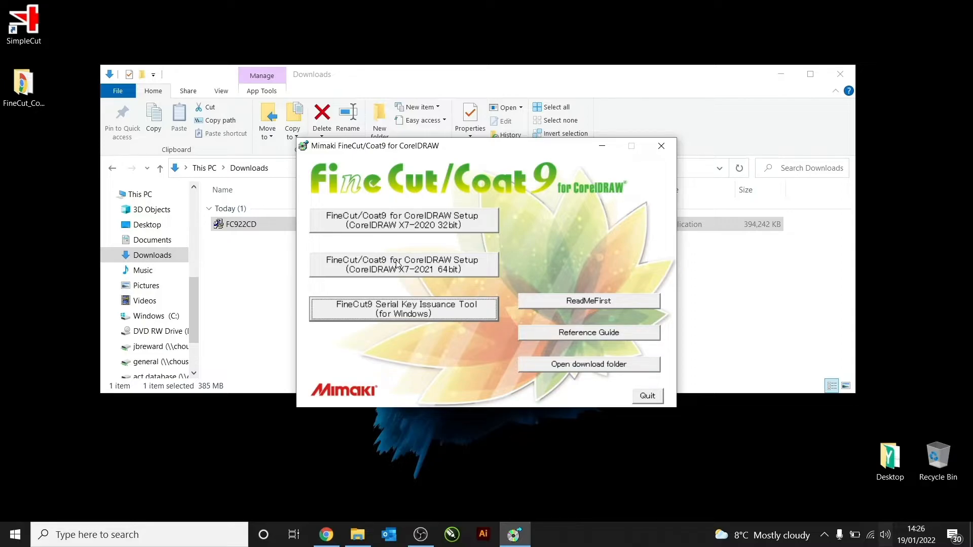
Step: Check in the PC's properties whether the operating system is 32-bit or 64-bit
{"action": "right_click", "coordinate": [145, 203]}
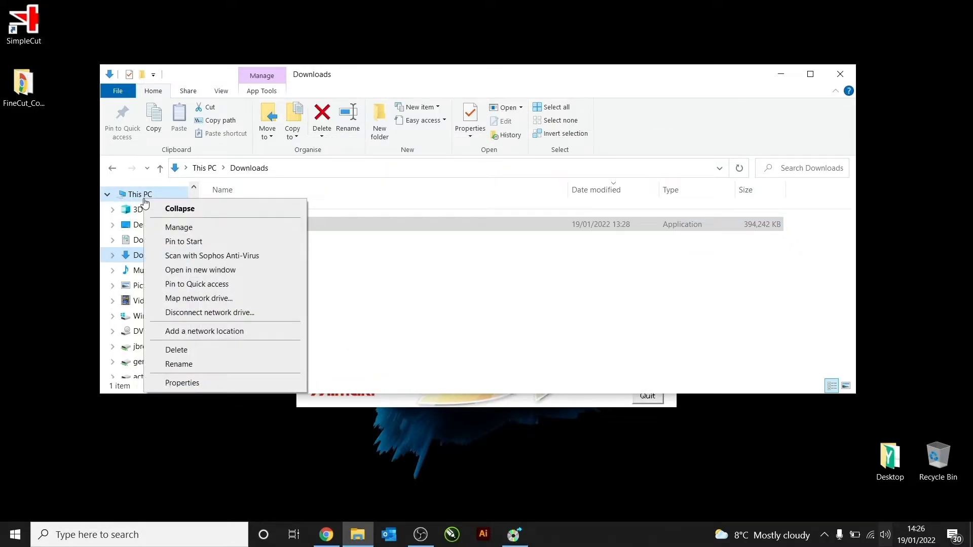
{"action": "left_click", "coordinate": [180, 382]}
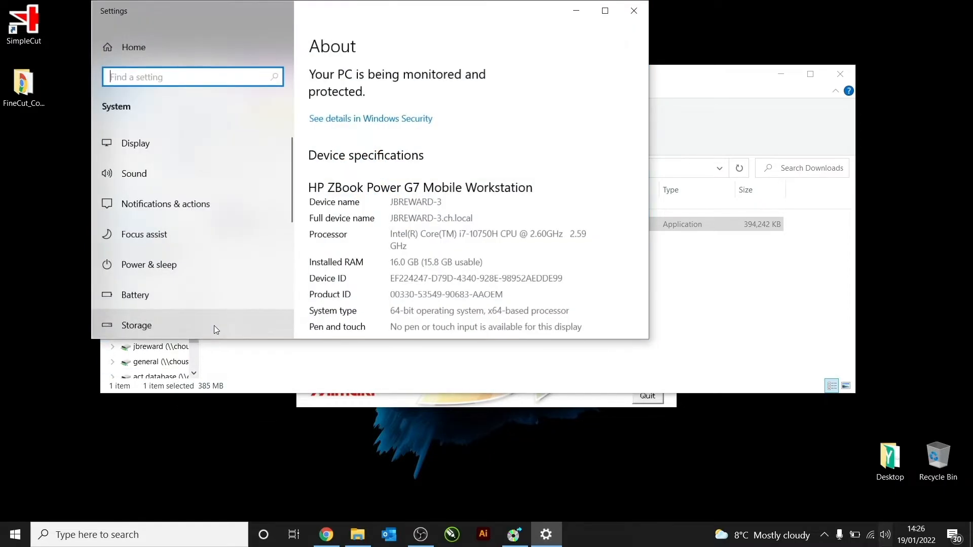
{"action": "scroll", "coordinate": [465, 224], "scroll_direction": "down", "scroll_amount": 2}
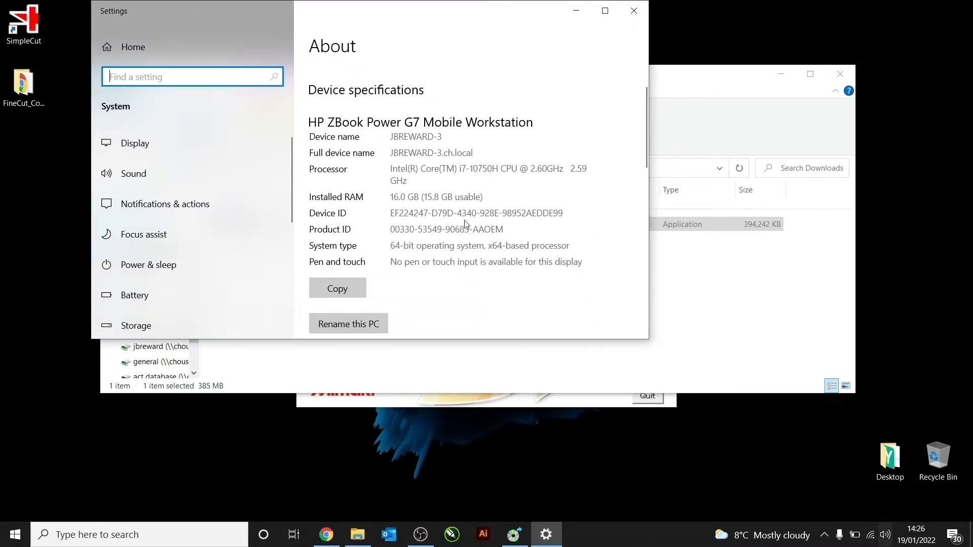
{"action": "left_click_drag", "start_coordinate": [391, 245], "coordinate": [400, 249]}
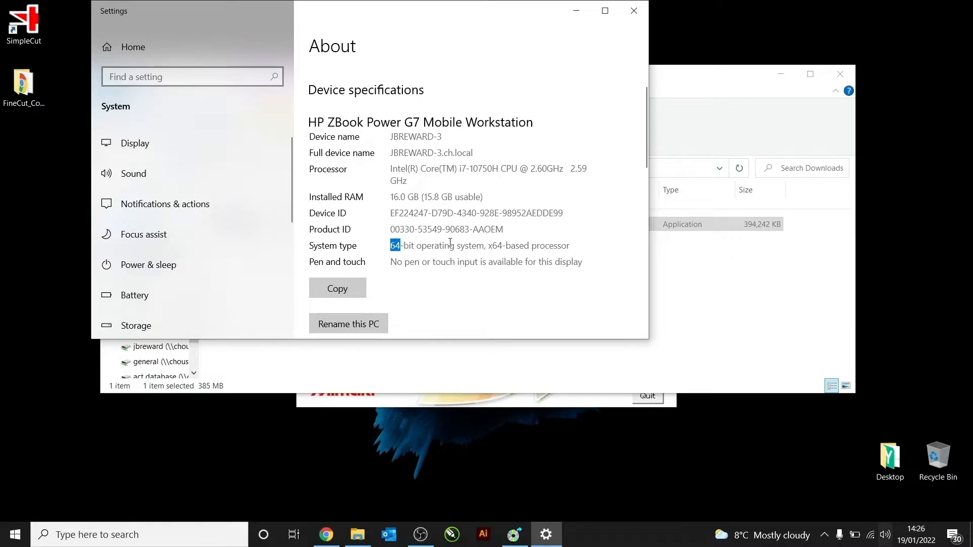
{"action": "left_click", "coordinate": [635, 9]}
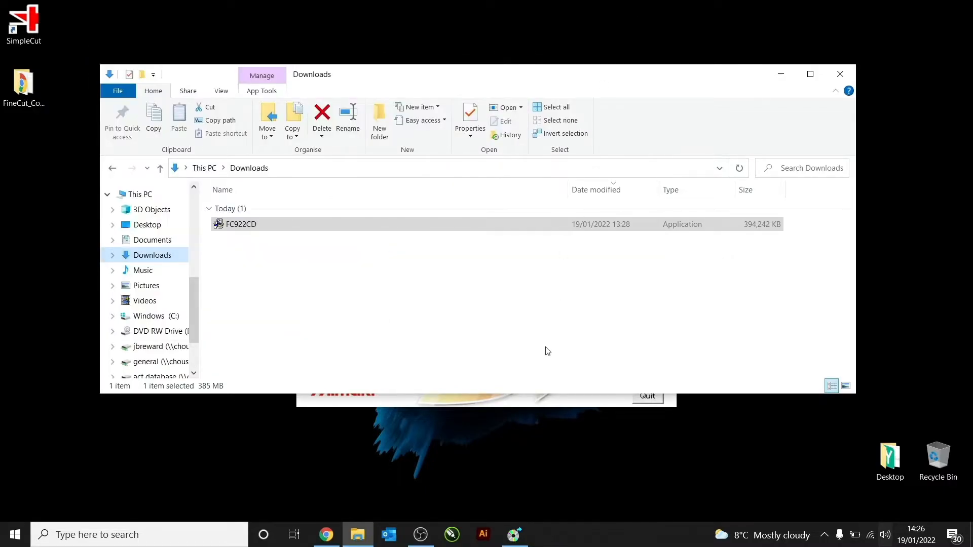
Step: Install the 64-bit FineCut/Coat9 for CorelDRAW X7-2021 and register its icons on the CorelDRAW toolbar
{"action": "left_click", "coordinate": [496, 402]}
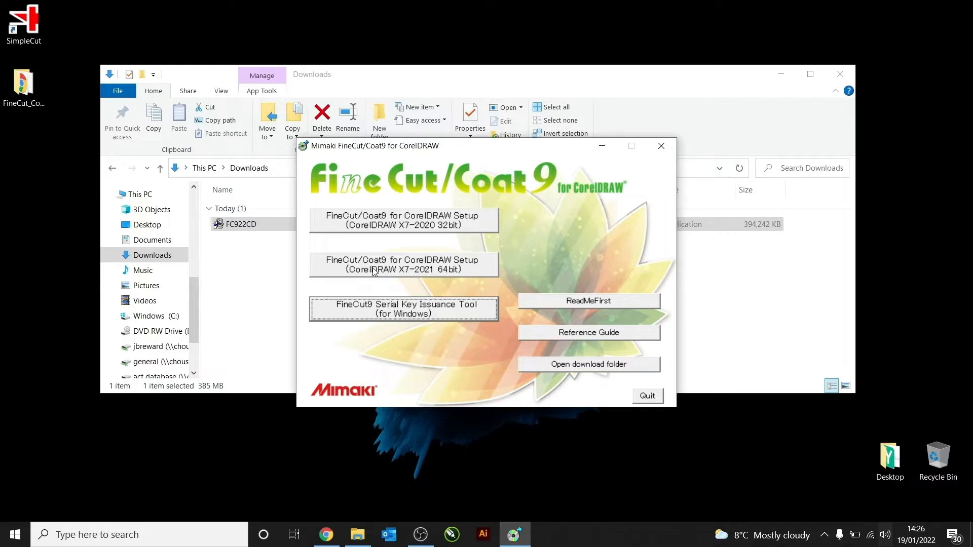
{"action": "left_click", "coordinate": [409, 270]}
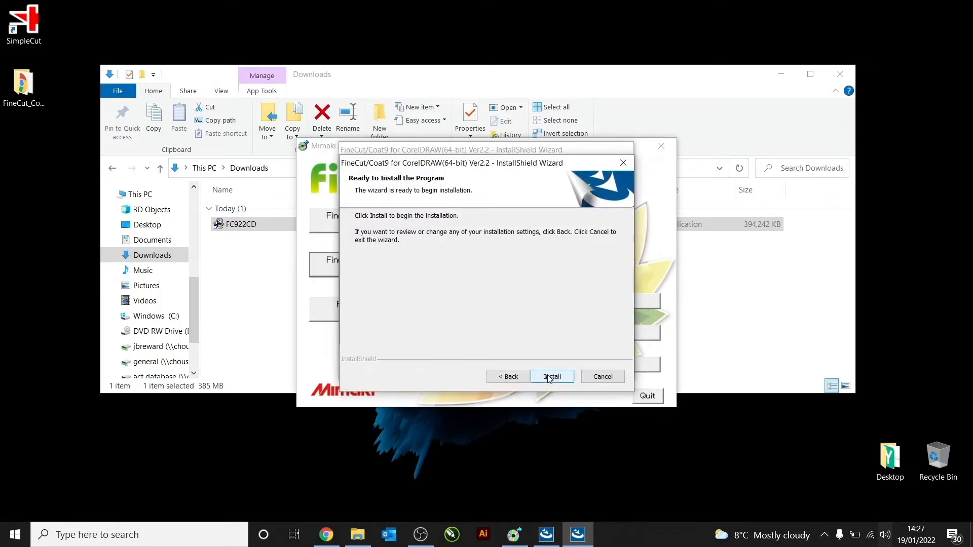
{"action": "left_click", "coordinate": [550, 376]}
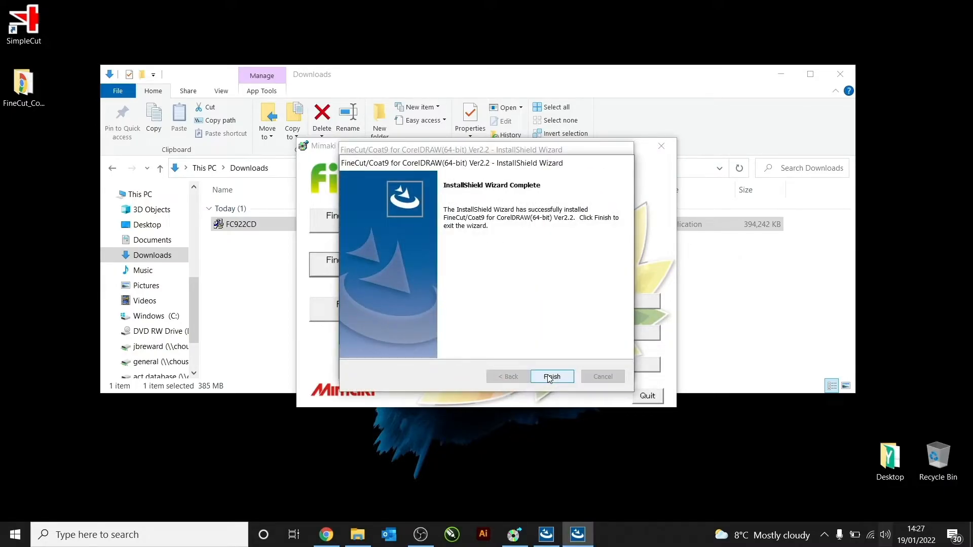
{"action": "left_click", "coordinate": [550, 377]}
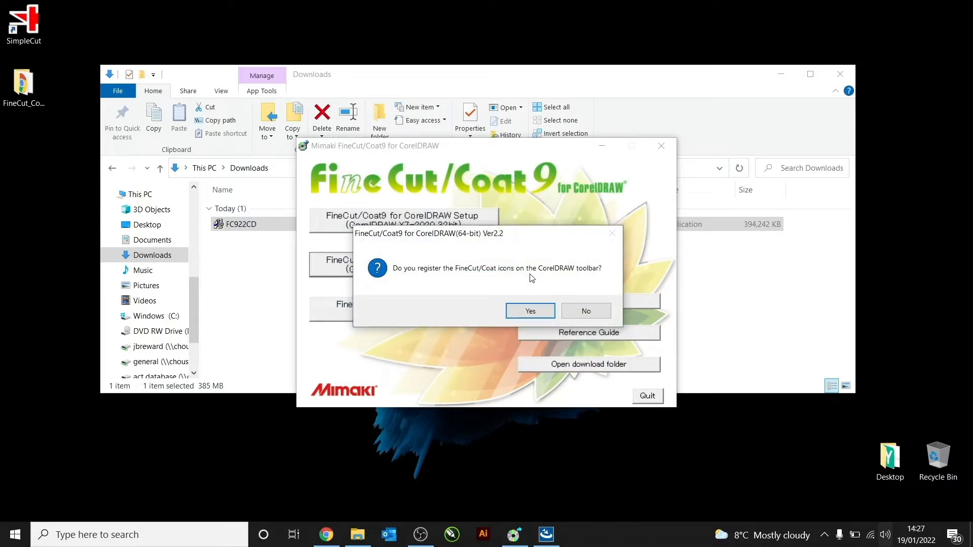
{"action": "left_click", "coordinate": [530, 315]}
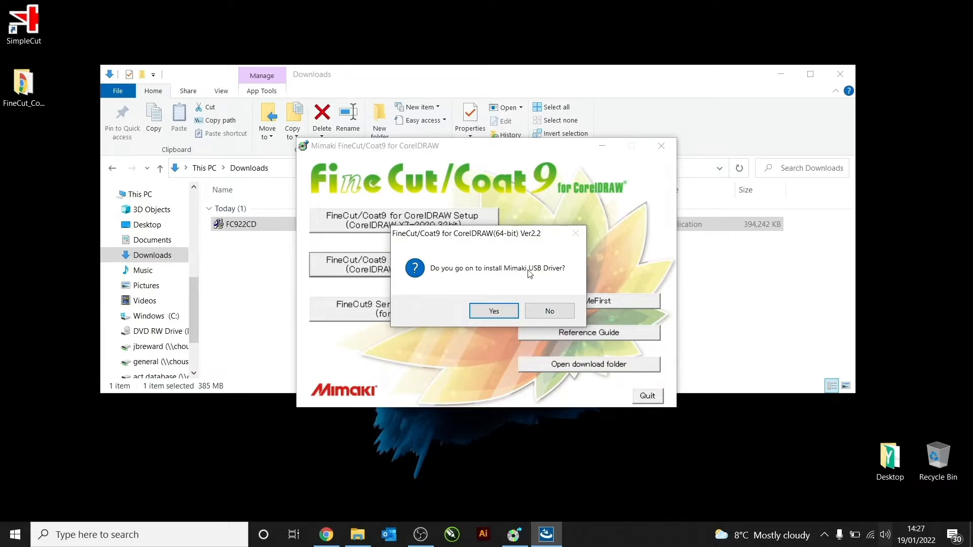
Step: Try to install the Mimaki USB driver with English (United States) as the installation language, and close its setup
{"action": "left_click", "coordinate": [505, 309]}
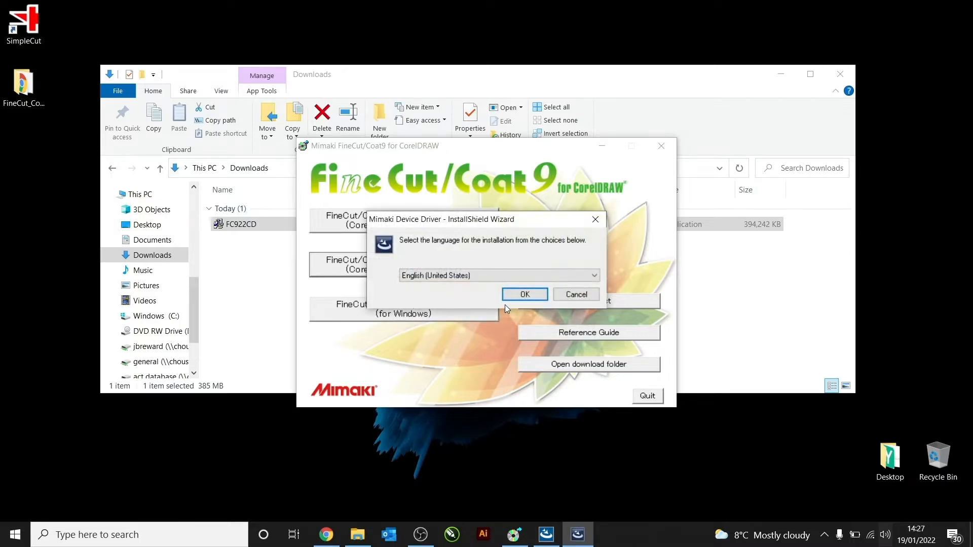
{"action": "left_click", "coordinate": [519, 297]}
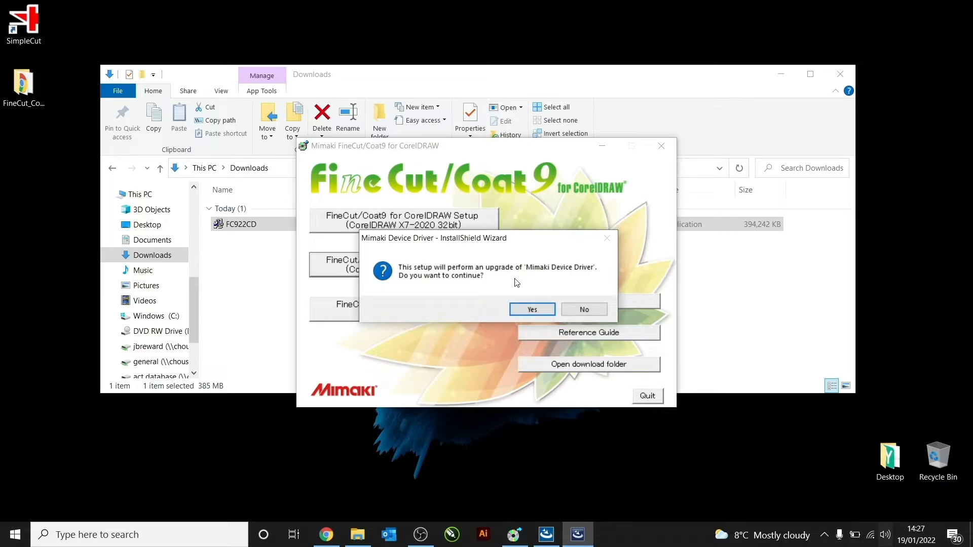
{"action": "left_click", "coordinate": [524, 309]}
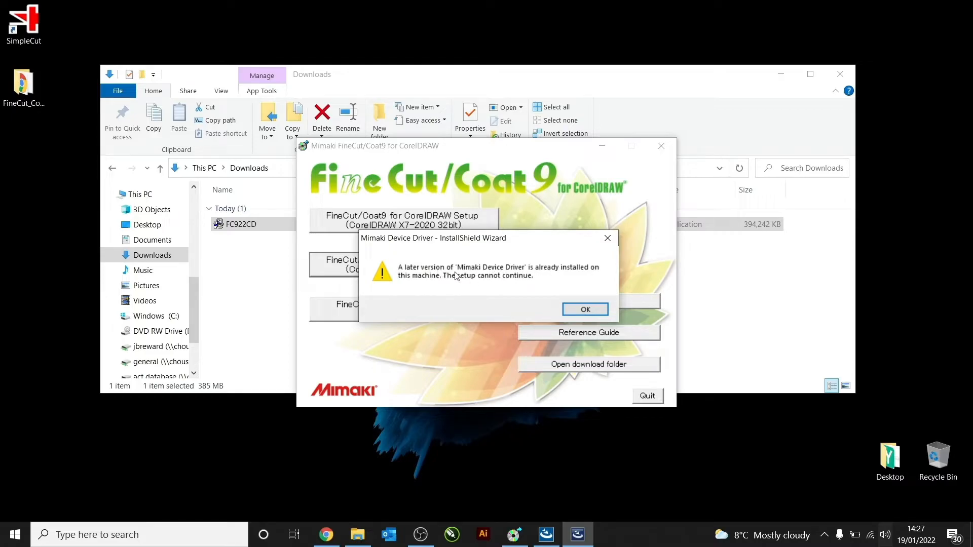
{"action": "left_click", "coordinate": [576, 309]}
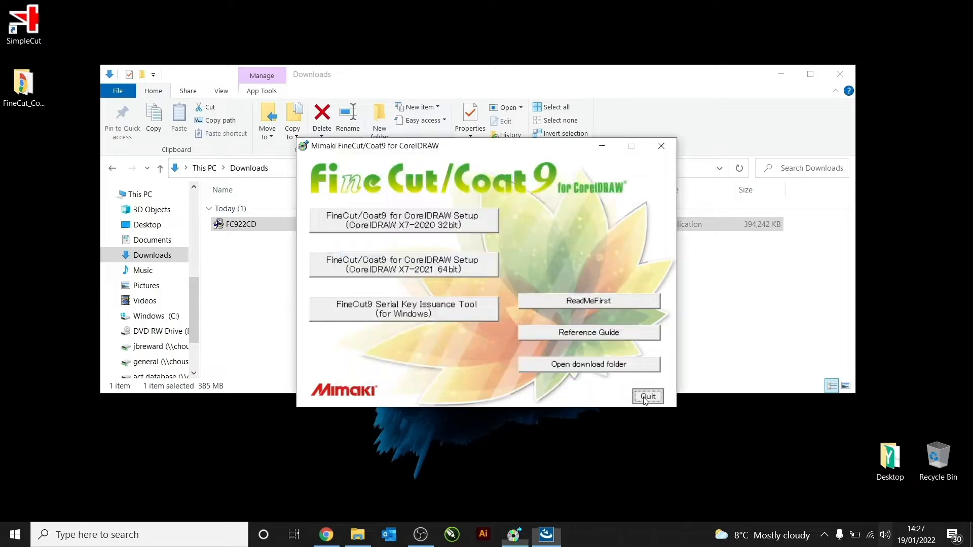
Step: Quit the FineCut/Coat9 installer and close the Downloads folder window
{"action": "left_click", "coordinate": [647, 397]}
{"action": "left_click", "coordinate": [553, 377]}
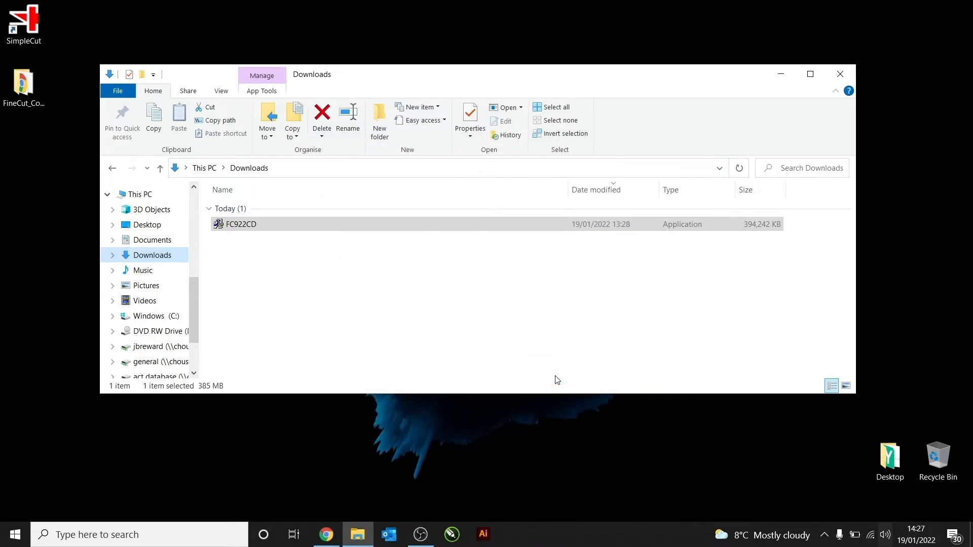
{"action": "left_click", "coordinate": [841, 74]}
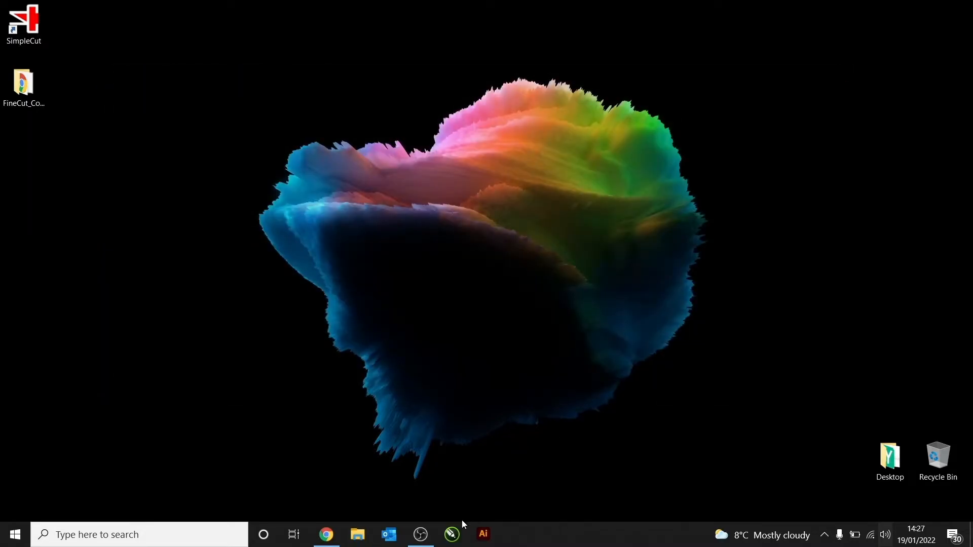
Step: Switch to CorelDRAW by starting it, and activate the serial key field in FineCut's serial key prompt
{"action": "left_click", "coordinate": [457, 533]}
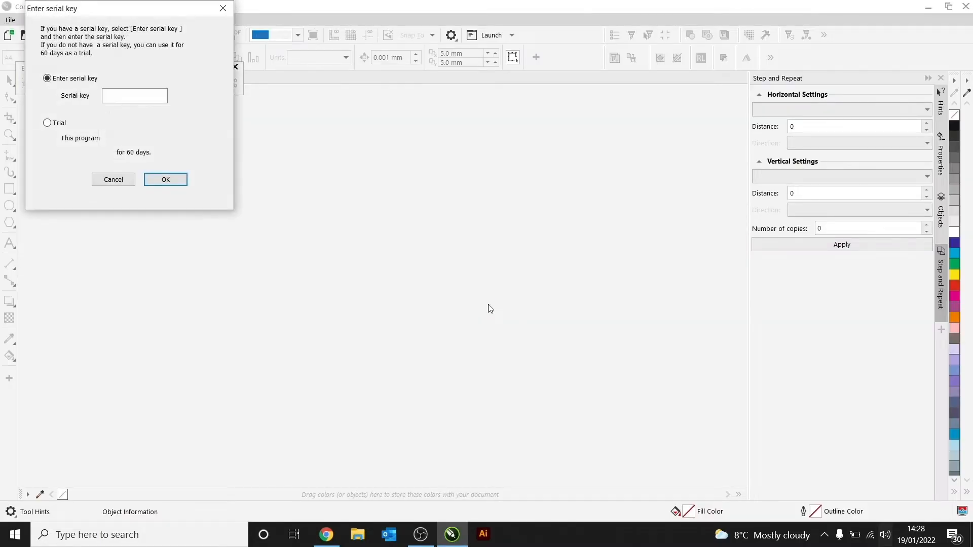
{"action": "left_click", "coordinate": [153, 98]}
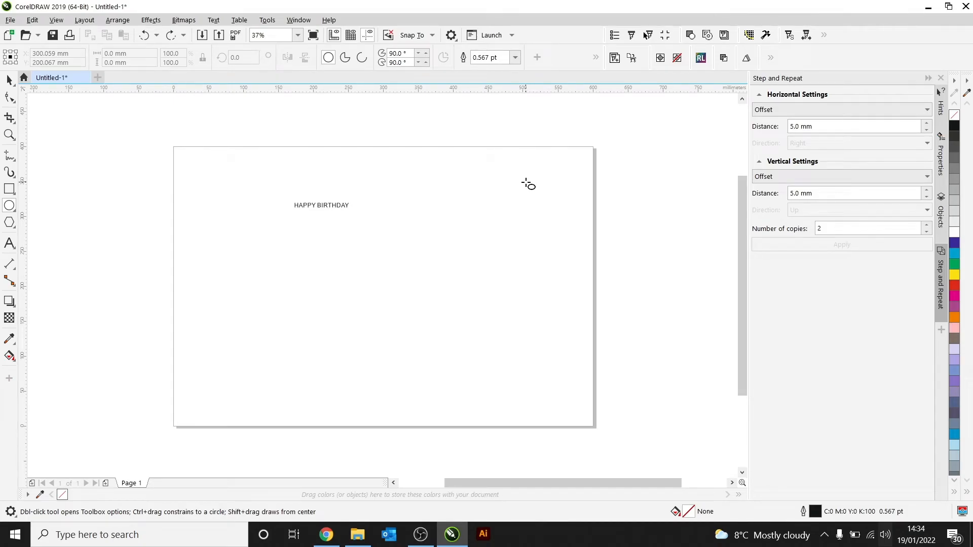
Step: Set the HAPPY BIRTHDAY text to 150 pt bold Arial
{"action": "left_click", "coordinate": [9, 80]}
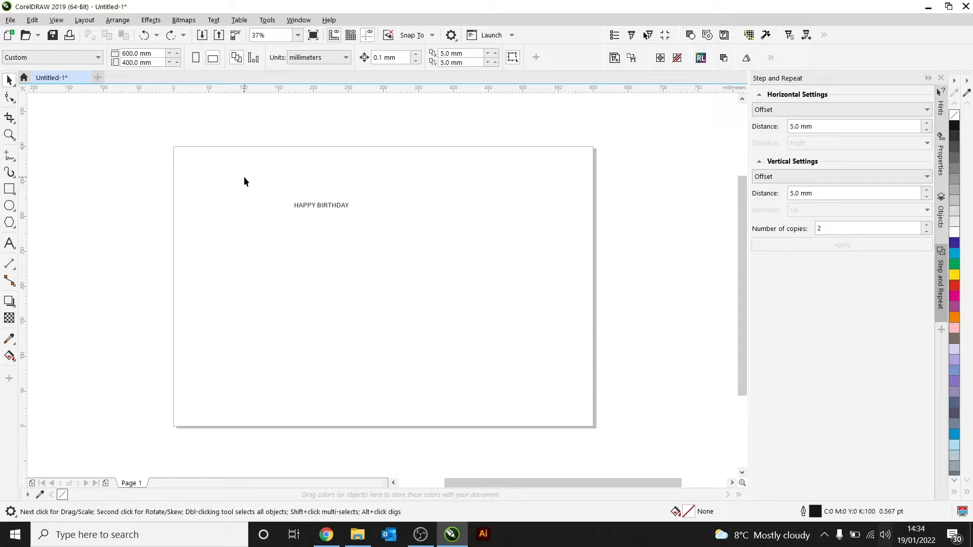
{"action": "left_click_drag", "start_coordinate": [245, 172], "coordinate": [373, 237]}
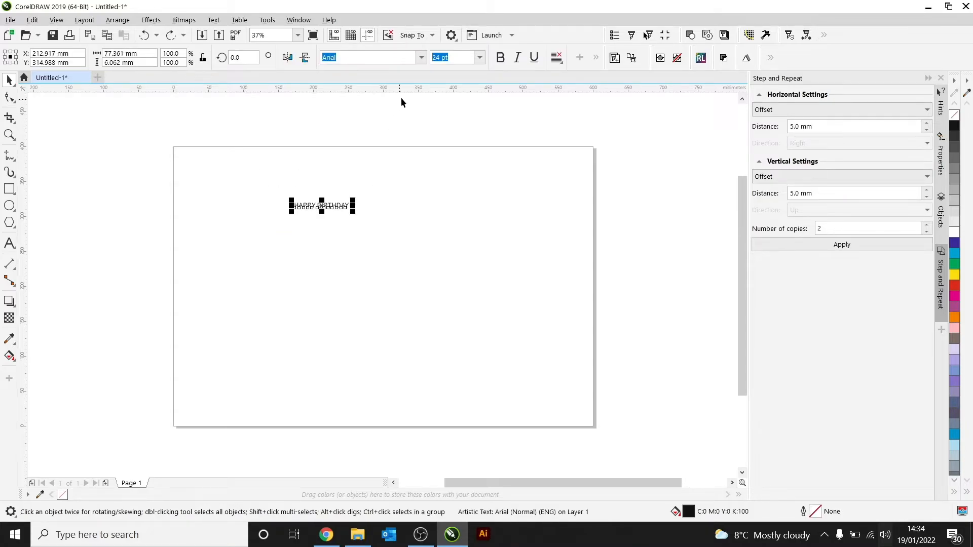
{"action": "left_click", "coordinate": [479, 58]}
{"action": "left_click", "coordinate": [441, 246]}
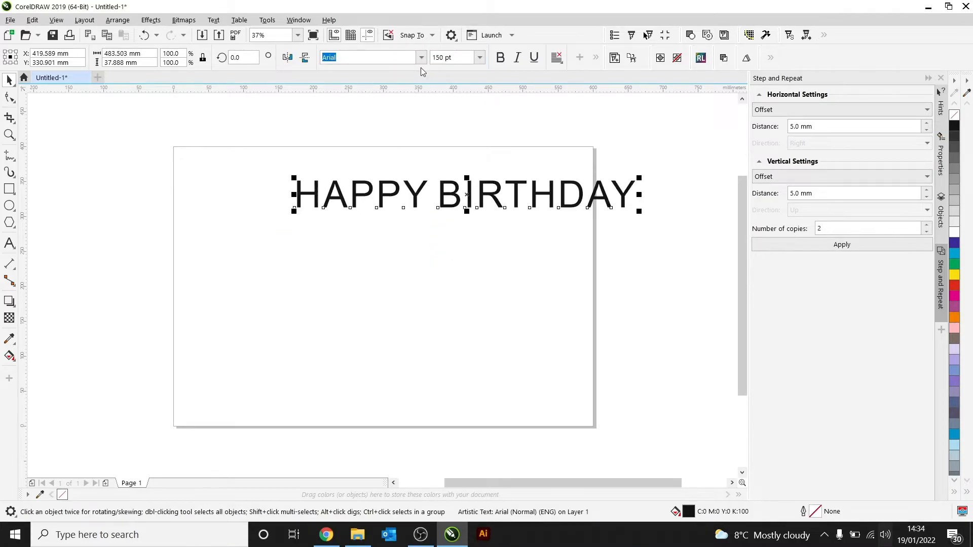
{"action": "left_click", "coordinate": [500, 57]}
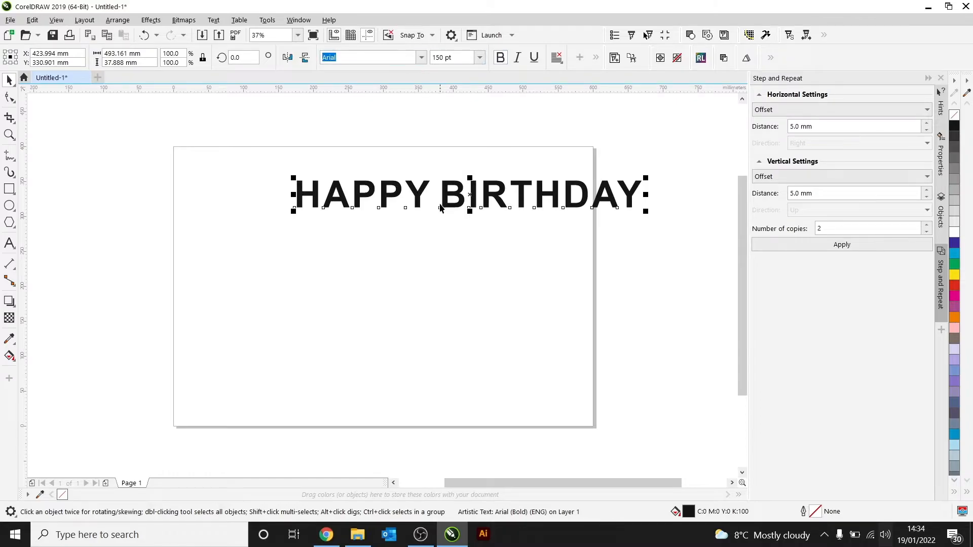
Step: Move the HAPPY BIRTHDAY text fully onto the page and replace its fill with a black outline
{"action": "left_click_drag", "start_coordinate": [446, 202], "coordinate": [353, 246]}
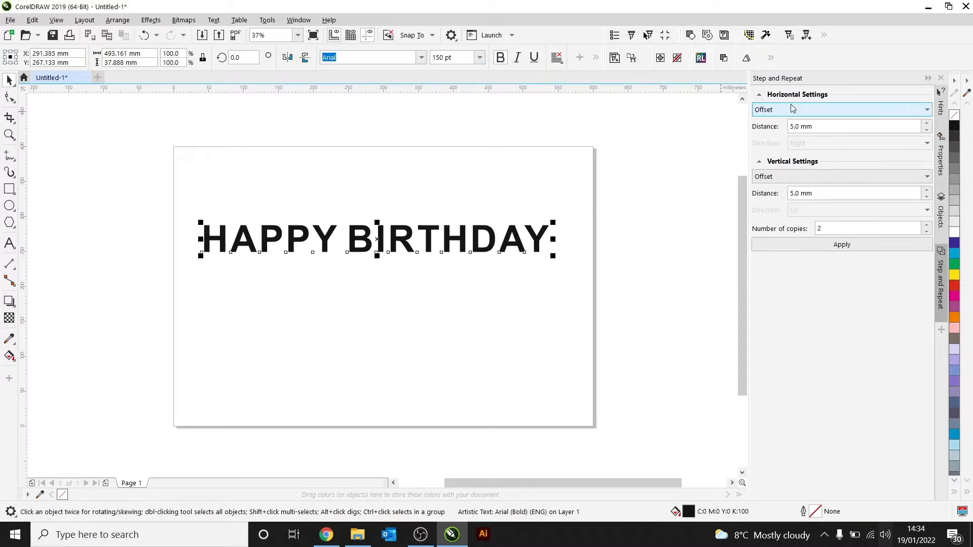
{"action": "left_click", "coordinate": [953, 116]}
{"action": "right_click", "coordinate": [954, 127]}
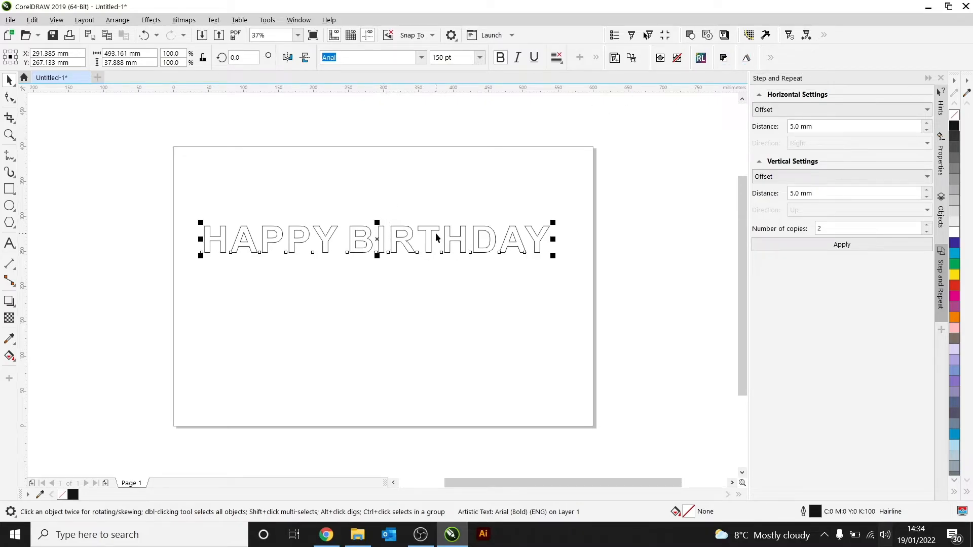
Step: Choose CG-SRIII Series as the plotter model in FineCut's Plotter / User Setup
{"action": "left_click", "coordinate": [616, 35]}
{"action": "left_click_drag", "start_coordinate": [545, 138], "coordinate": [734, 65]}
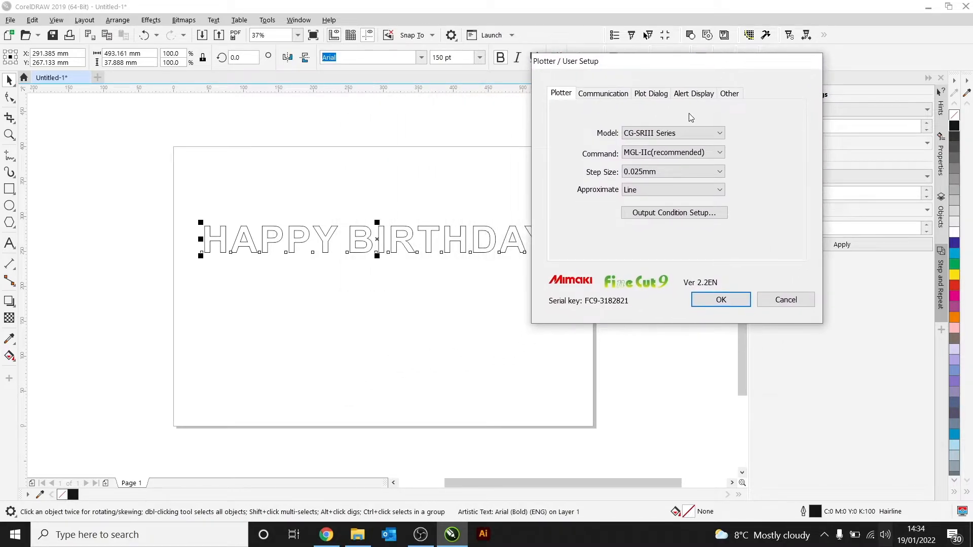
{"action": "left_click", "coordinate": [646, 134]}
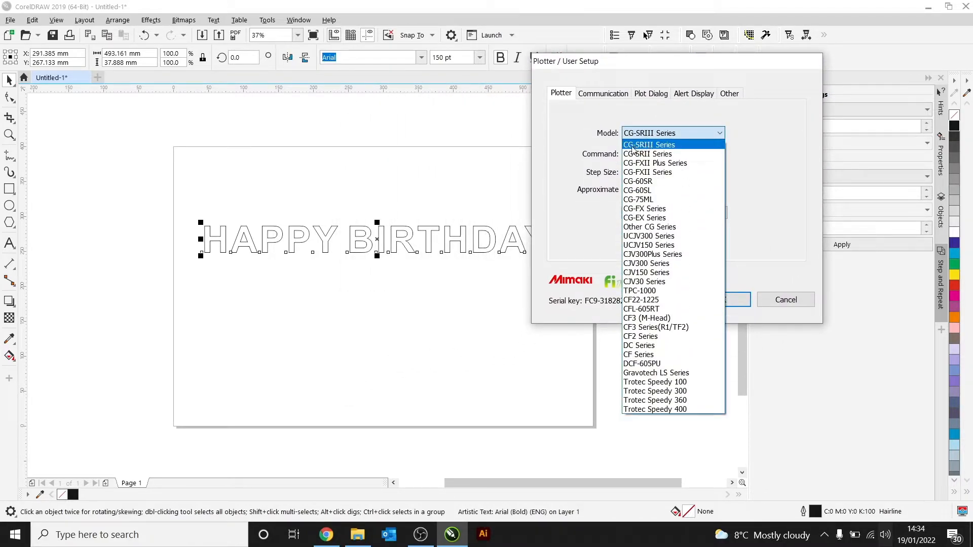
{"action": "left_click", "coordinate": [650, 146]}
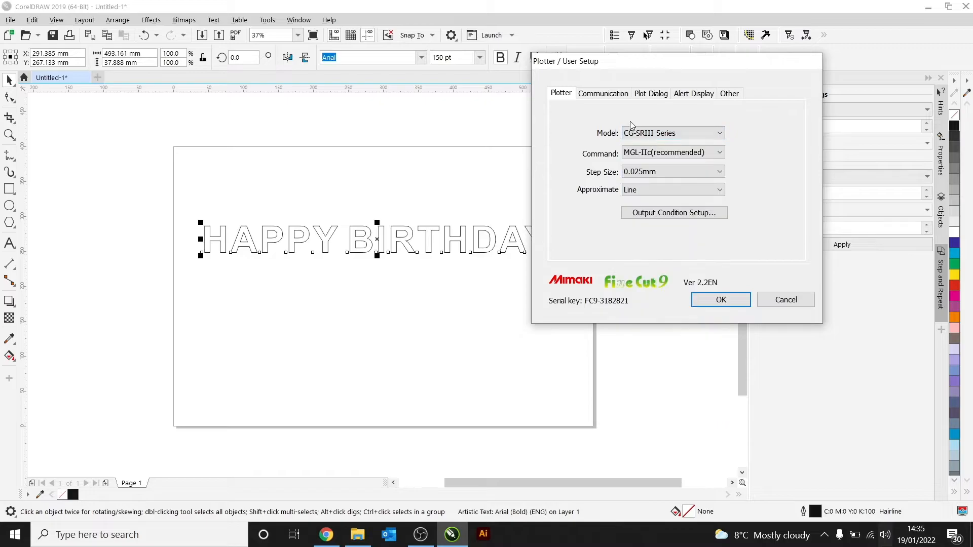
Step: Set the plotter communication to USB with the CG-SR3 device and confirm the plotter setup
{"action": "left_click", "coordinate": [614, 96]}
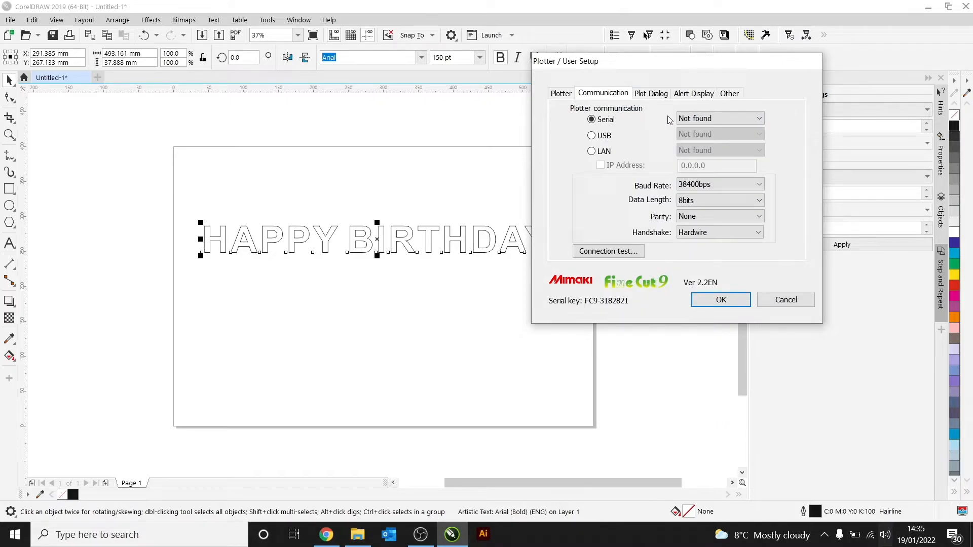
{"action": "left_click", "coordinate": [603, 136]}
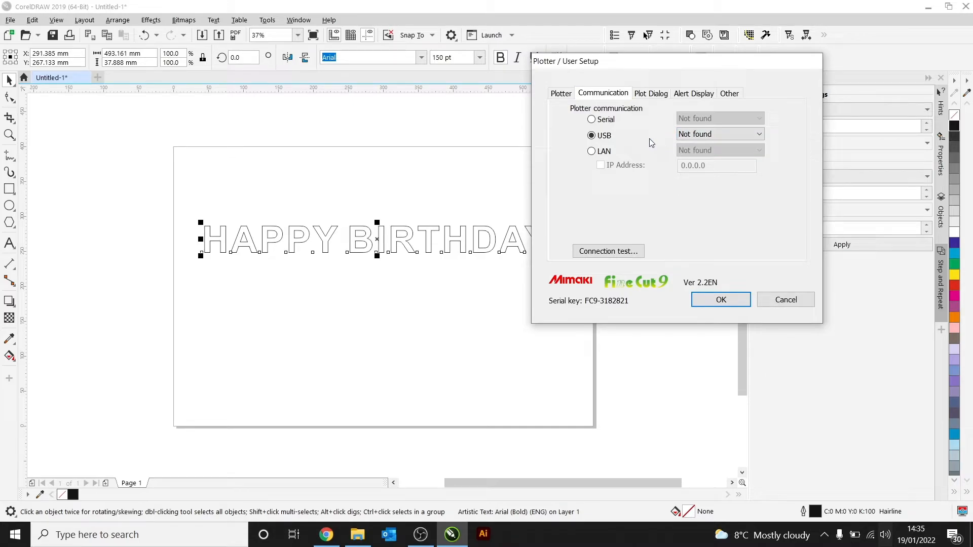
{"action": "left_click", "coordinate": [692, 136]}
{"action": "left_click", "coordinate": [666, 145]}
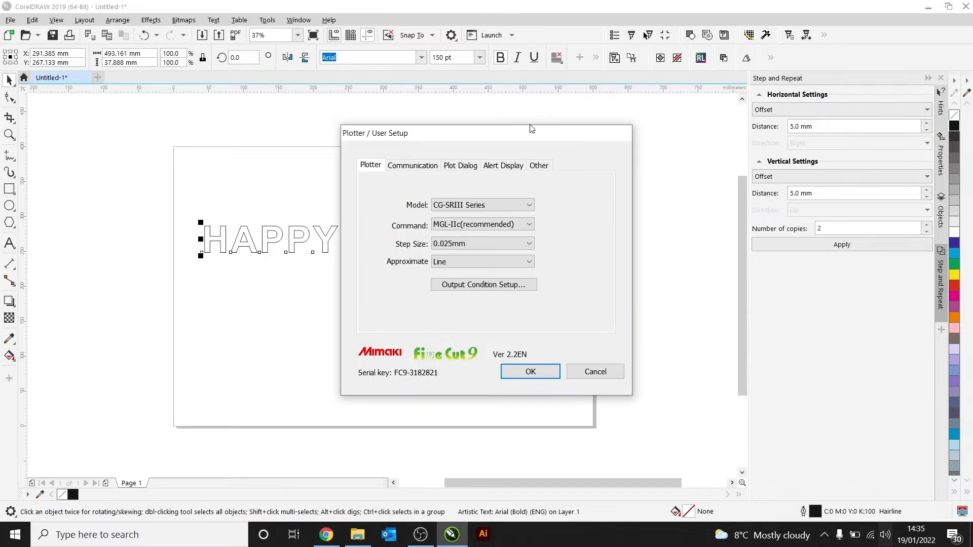
{"action": "left_click", "coordinate": [414, 166]}
{"action": "left_click", "coordinate": [409, 209]}
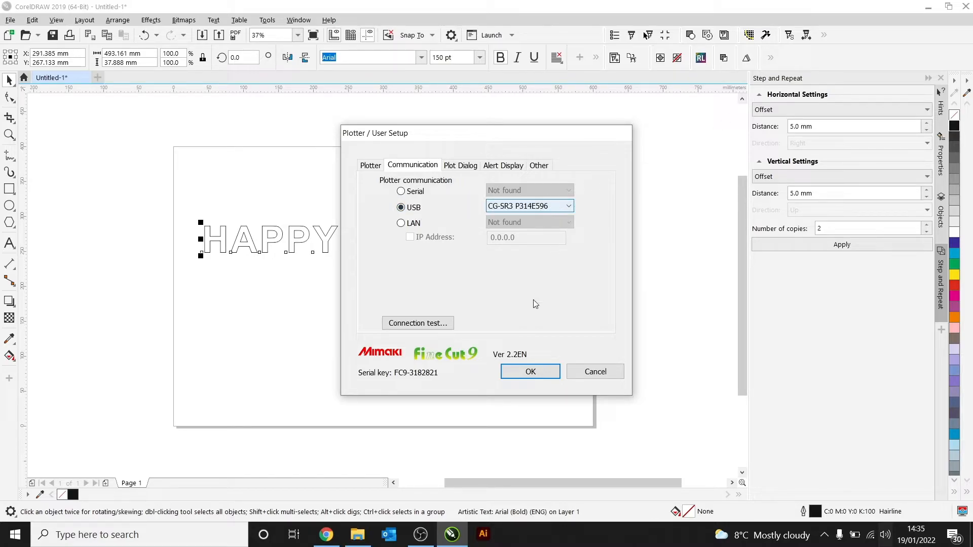
{"action": "left_click", "coordinate": [531, 373]}
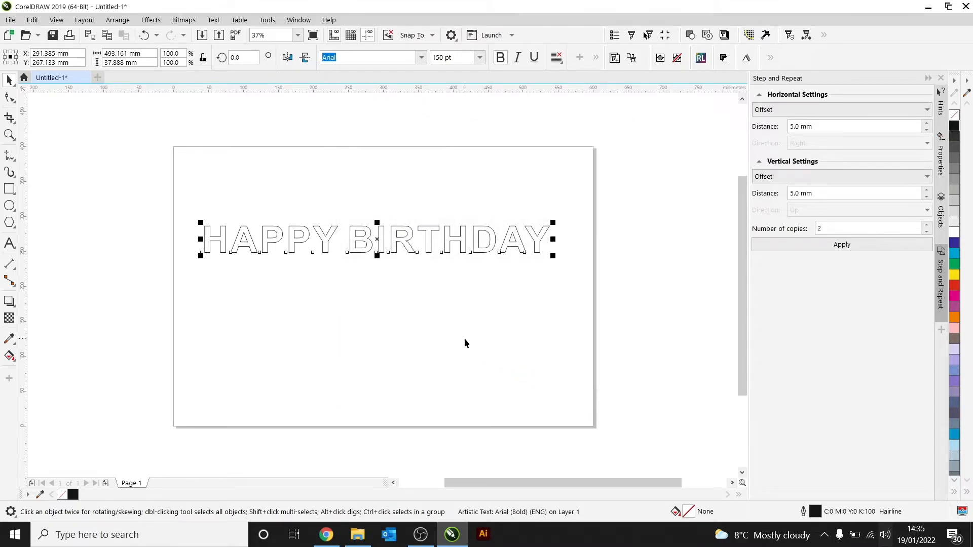
Step: Move the HAPPY BIRTHDAY text to the page's lower-left corner and bring it into FineCut's Plot window
{"action": "left_click_drag", "start_coordinate": [362, 242], "coordinate": [340, 406]}
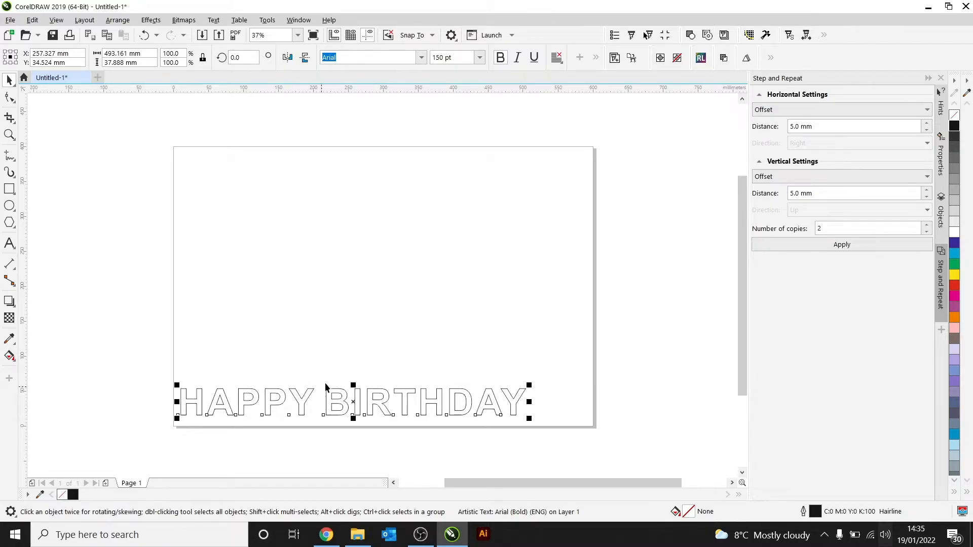
{"action": "left_click", "coordinate": [632, 37]}
{"action": "left_click", "coordinate": [490, 296]}
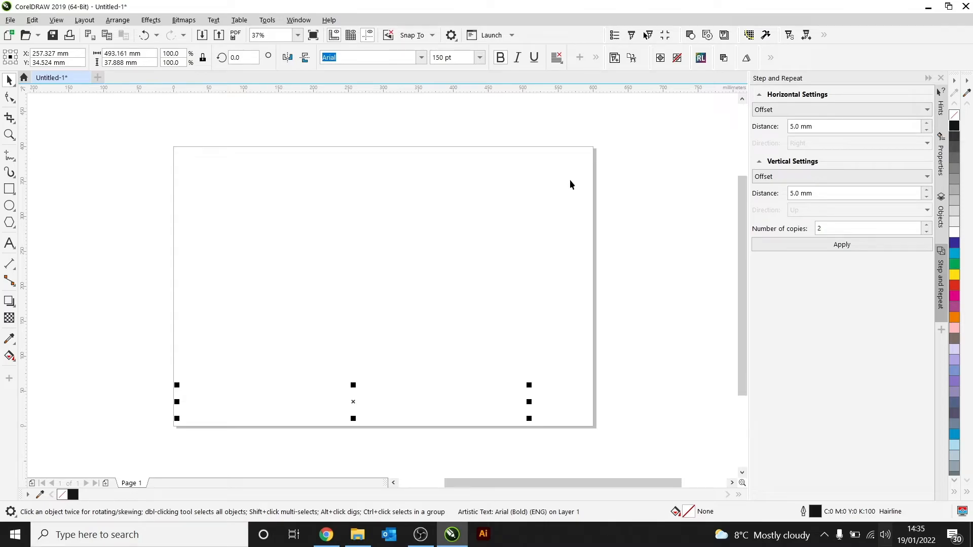
{"action": "left_click", "coordinate": [632, 37]}
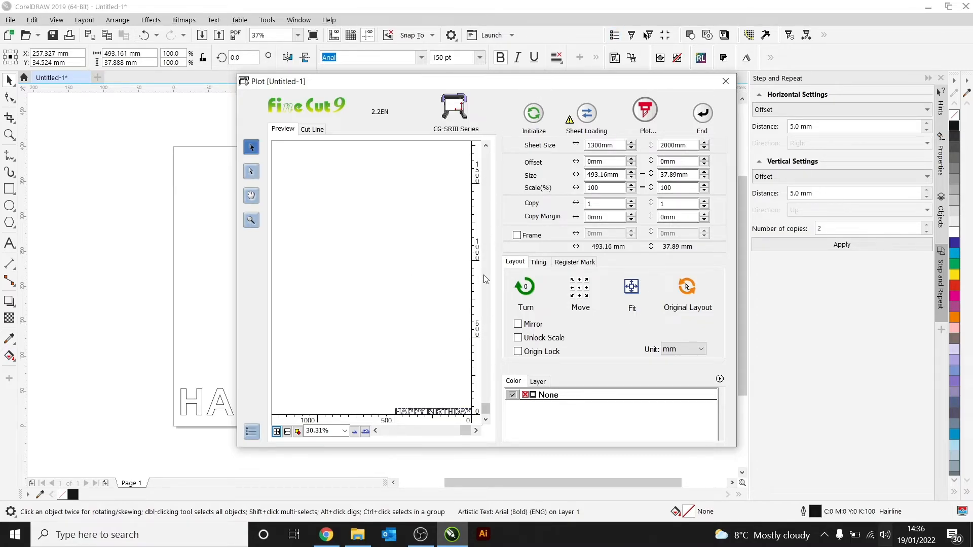
Step: Mirror the plot layout and set the sheet width to 300 mm
{"action": "left_click", "coordinate": [518, 325]}
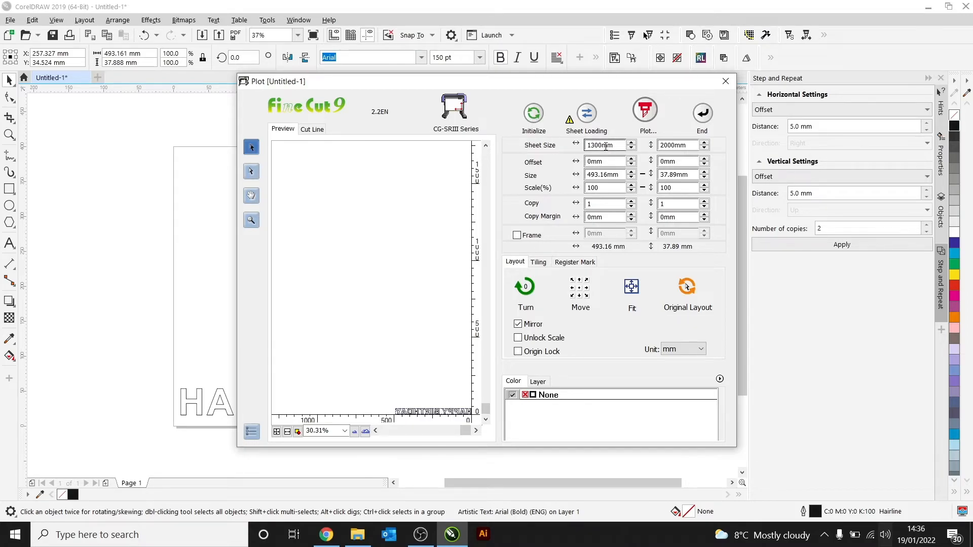
{"action": "left_click_drag", "start_coordinate": [601, 146], "coordinate": [579, 146]}
{"action": "type", "text": "300"}
{"action": "key", "text": "Tab"}
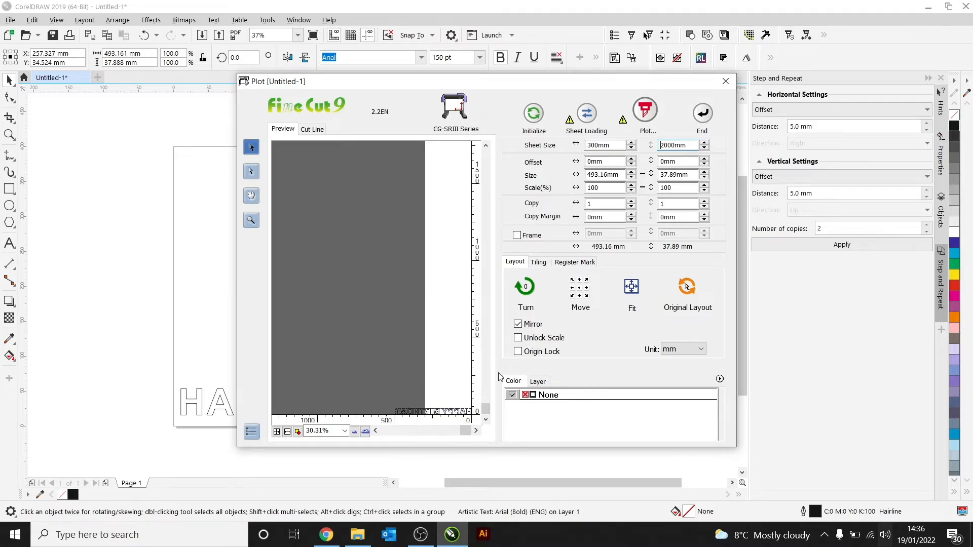
Step: Scale the mirrored text proportionally to a plot width of 295 mm
{"action": "left_click_drag", "start_coordinate": [609, 176], "coordinate": [589, 175]}
{"action": "type", "text": "30"}
{"action": "key", "text": "BackSpace"}
{"action": "key", "text": "BackSpace"}
{"action": "type", "text": "295"}
{"action": "key", "text": "Tab"}
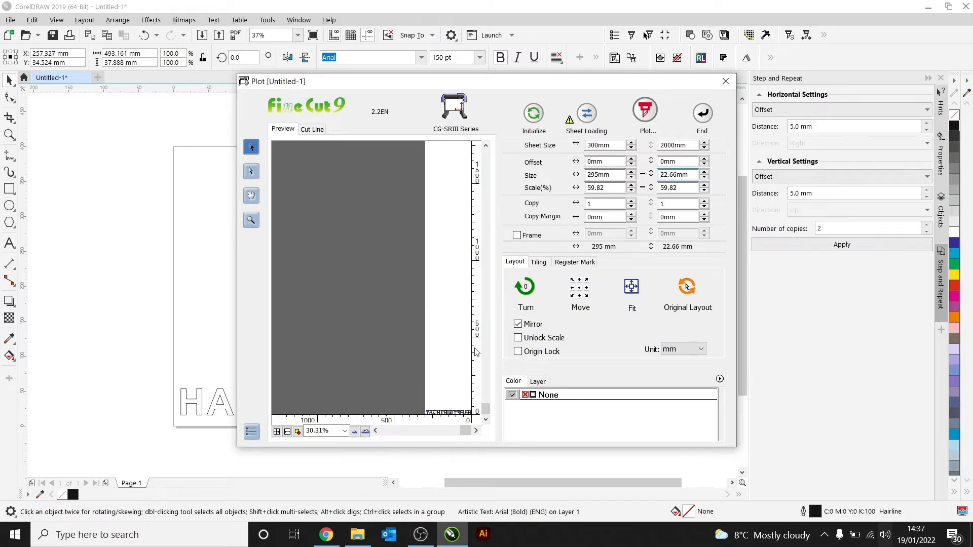
Step: Try a 50 mm horizontal offset for the text on the sheet and set the offset back to 0 mm
{"action": "left_click", "coordinate": [253, 223]}
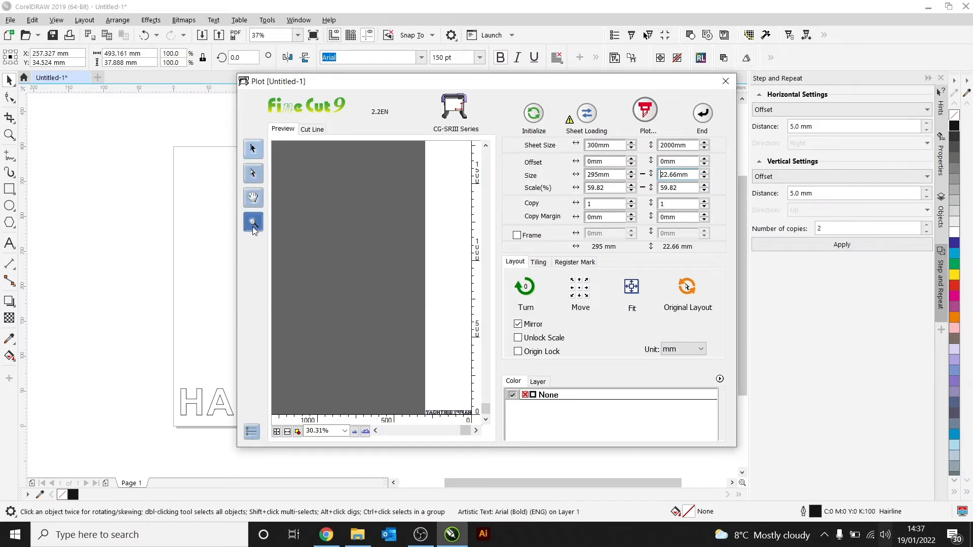
{"action": "left_click", "coordinate": [437, 373]}
{"action": "left_click", "coordinate": [439, 374]}
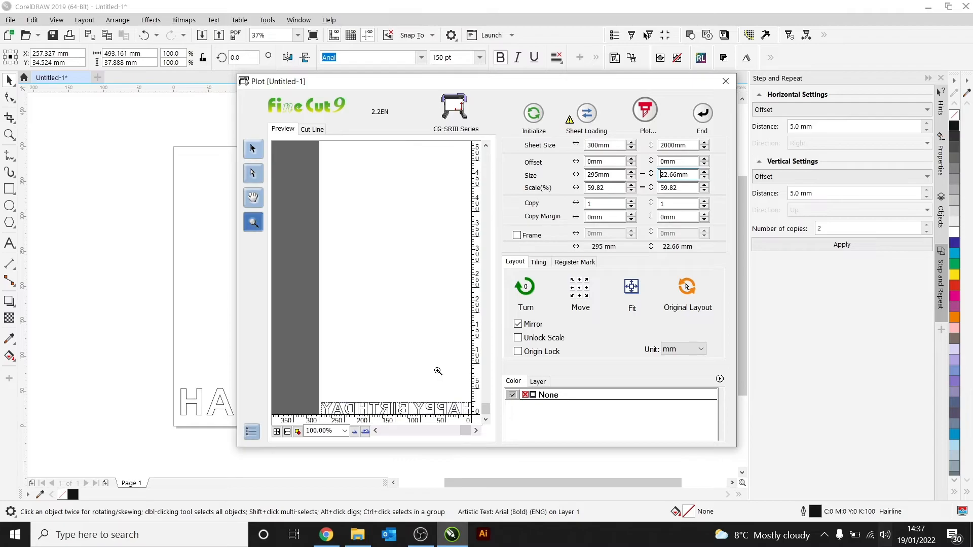
{"action": "left_click", "coordinate": [252, 155]}
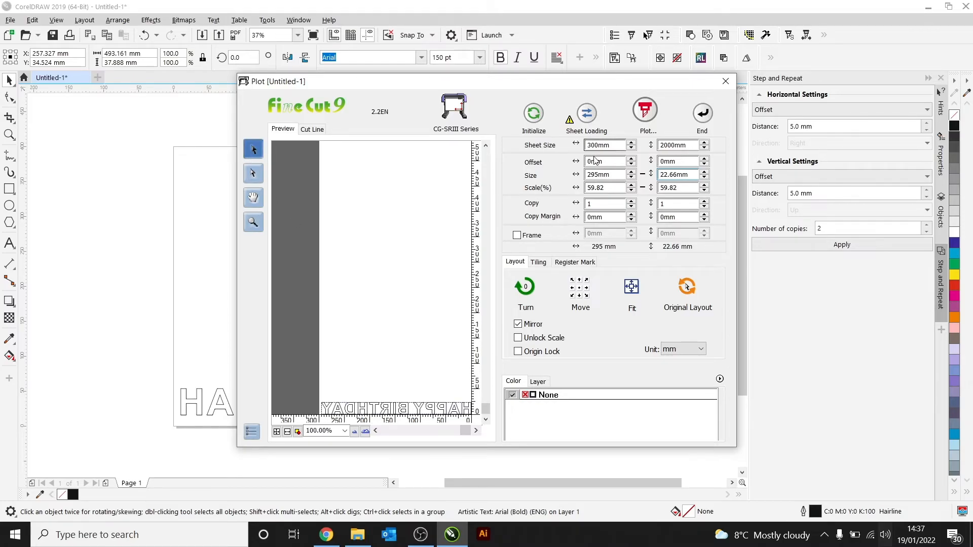
{"action": "left_click_drag", "start_coordinate": [592, 162], "coordinate": [583, 161]}
{"action": "type", "text": "50"}
{"action": "key", "text": "Tab"}
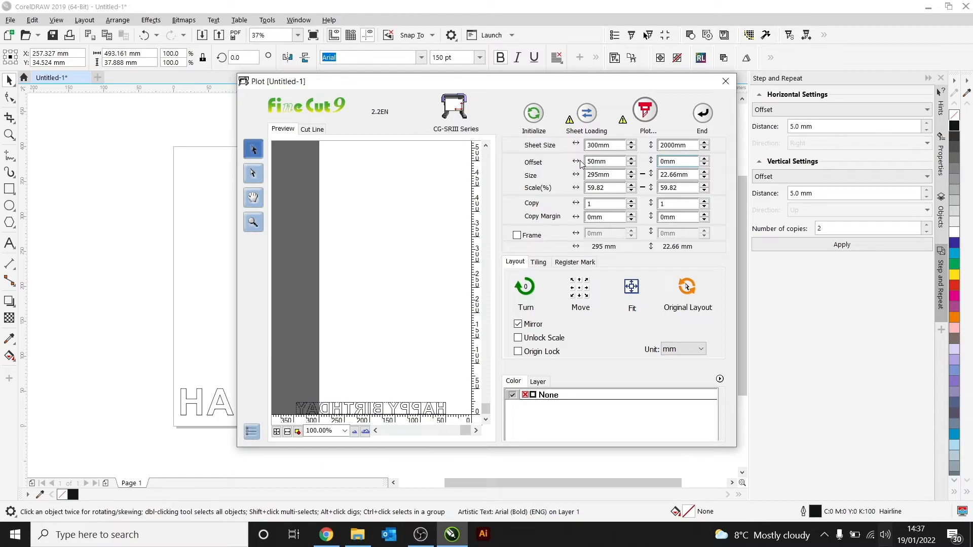
{"action": "left_click_drag", "start_coordinate": [596, 163], "coordinate": [583, 164]}
{"action": "type", "text": "0"}
{"action": "key", "text": "Tab"}
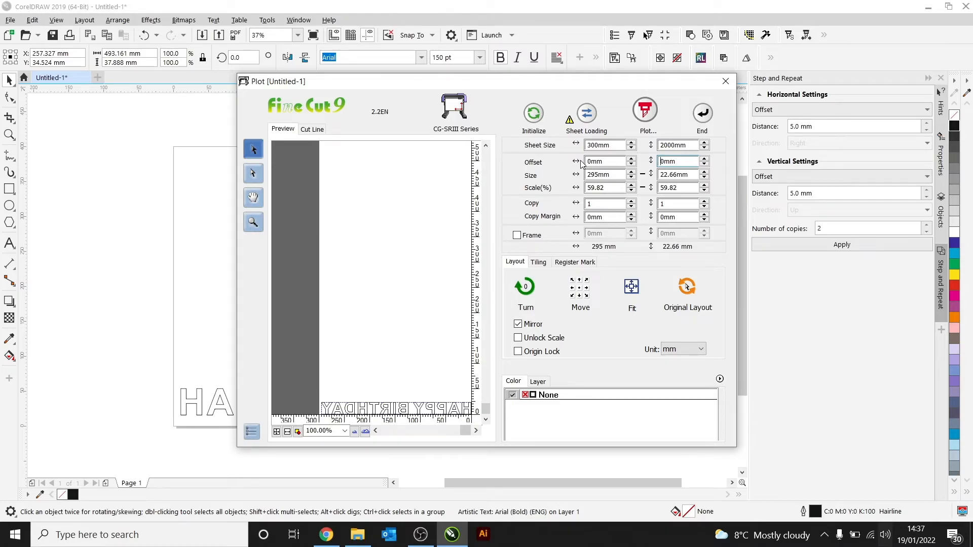
Step: Try three horizontal copies of the text and return the horizontal copy count to 1
{"action": "left_click", "coordinate": [632, 201]}
{"action": "left_click", "coordinate": [631, 201]}
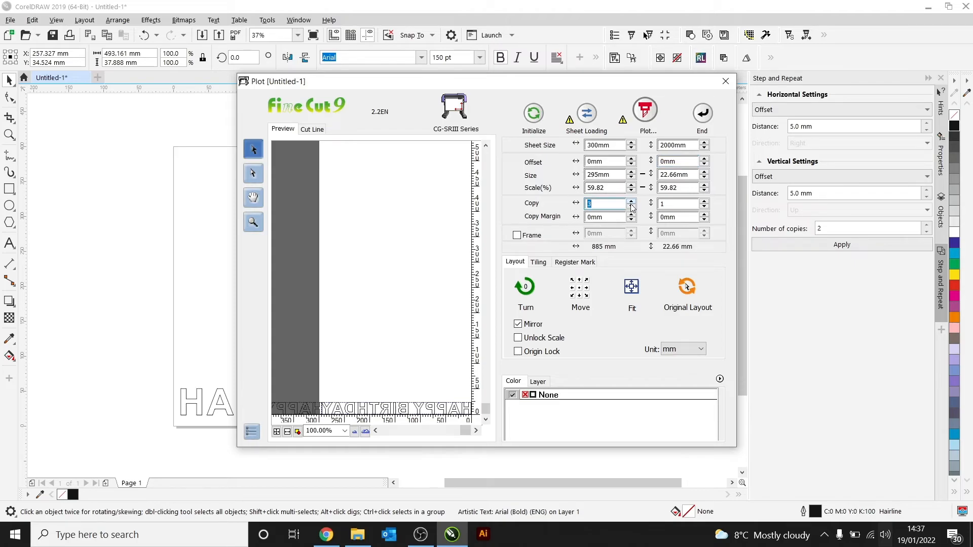
{"action": "left_click", "coordinate": [632, 207]}
{"action": "left_click", "coordinate": [632, 207]}
Step: Try ten vertical copies of the text and return the vertical copy count to 1
{"action": "left_click", "coordinate": [705, 201]}
{"action": "left_click", "coordinate": [705, 202]}
{"action": "left_click", "coordinate": [705, 201]}
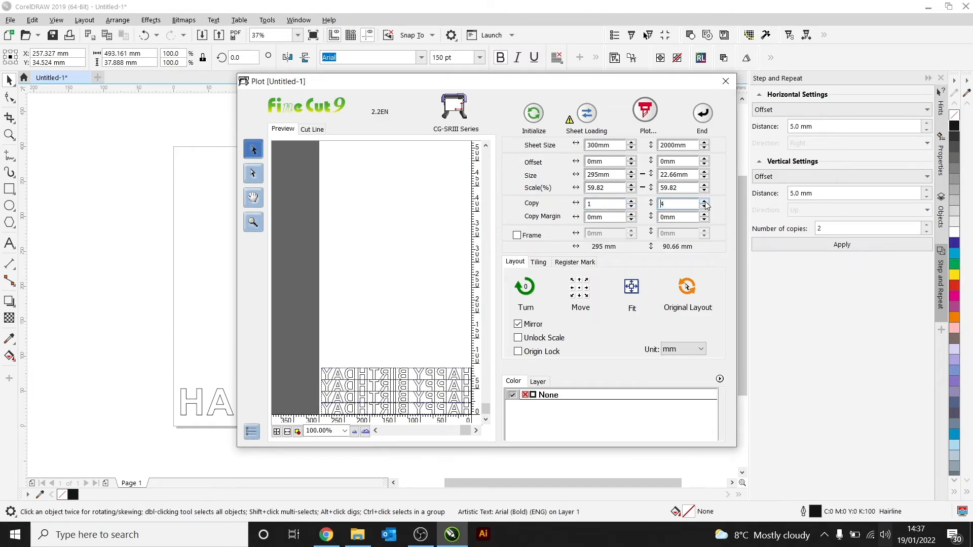
{"action": "left_click", "coordinate": [705, 201]}
{"action": "left_click", "coordinate": [705, 202]}
{"action": "left_click", "coordinate": [705, 202]}
{"action": "left_click", "coordinate": [705, 201]}
{"action": "left_click", "coordinate": [705, 201]}
{"action": "left_click", "coordinate": [705, 202]}
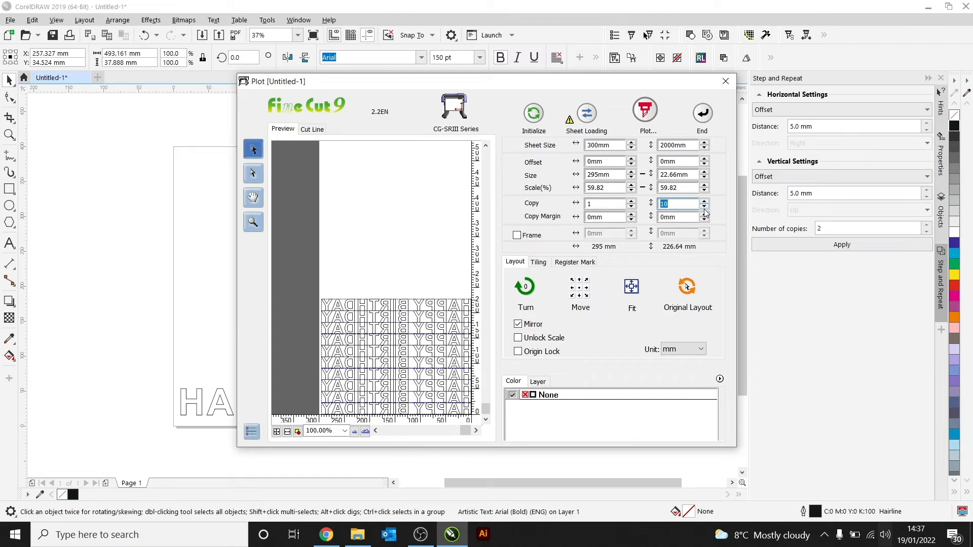
{"action": "type", "text": "2"}
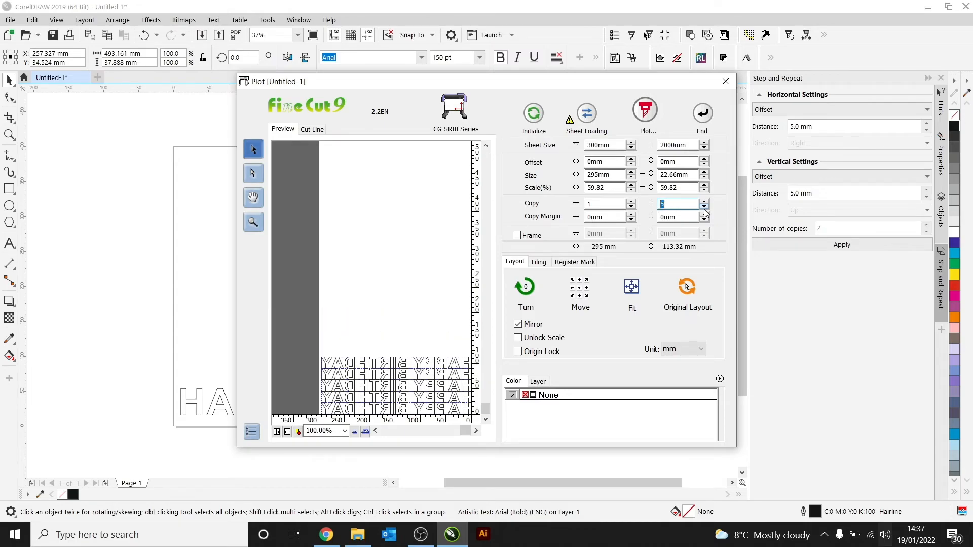
{"action": "type", "text": "1"}
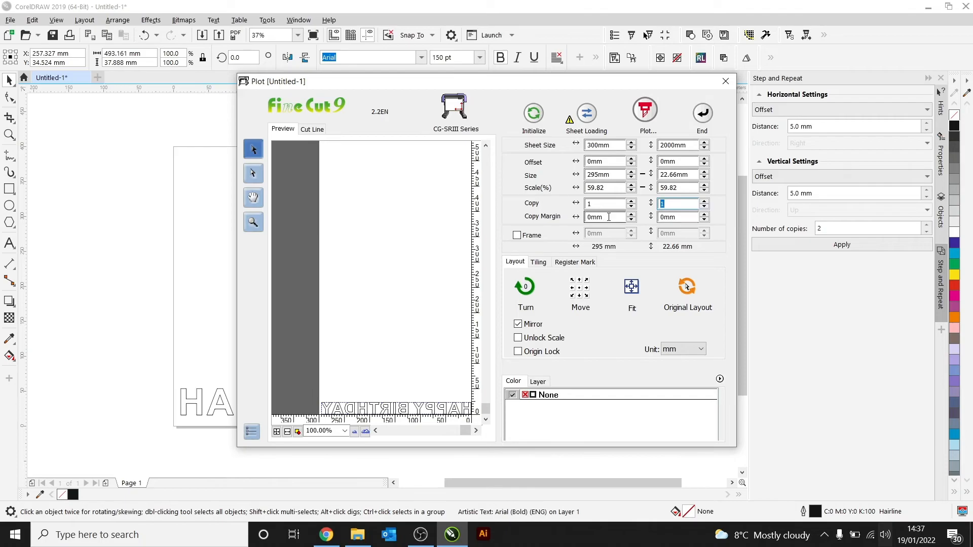
Step: Try five vertical copies with a 10 mm vertical copy margin, and reset to one copy with a 0 mm margin
{"action": "left_click", "coordinate": [704, 214]}
{"action": "left_click", "coordinate": [705, 220]}
{"action": "left_click", "coordinate": [704, 201]}
{"action": "left_click", "coordinate": [704, 201]}
{"action": "left_click", "coordinate": [704, 201]}
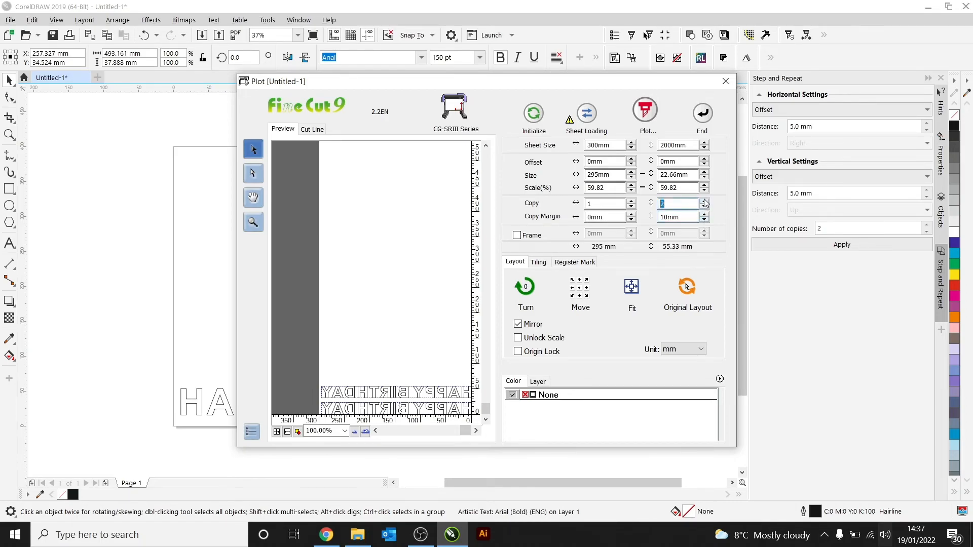
{"action": "left_click", "coordinate": [705, 201]}
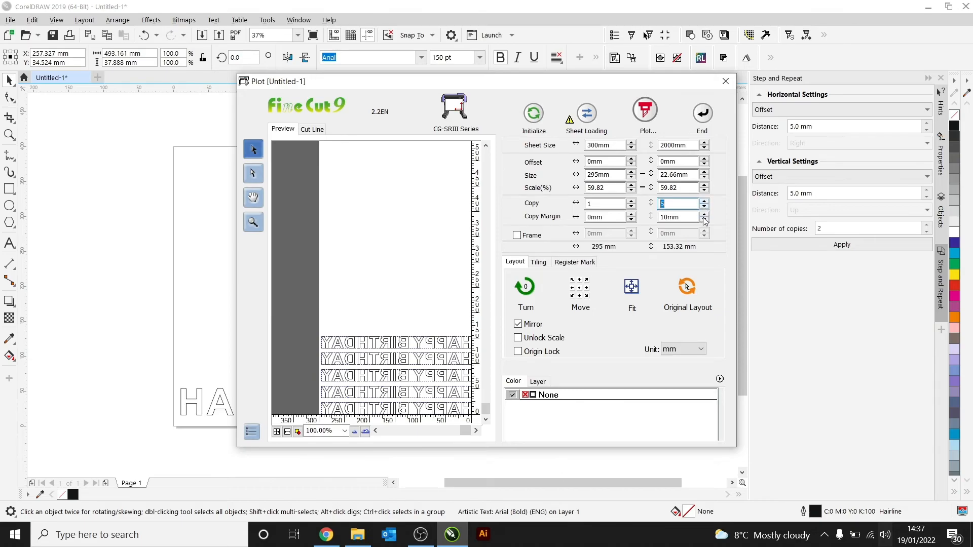
{"action": "left_click", "coordinate": [705, 220]}
{"action": "left_click", "coordinate": [704, 207]}
{"action": "left_click", "coordinate": [705, 207]}
{"action": "left_click", "coordinate": [704, 207]}
{"action": "left_click", "coordinate": [704, 206]}
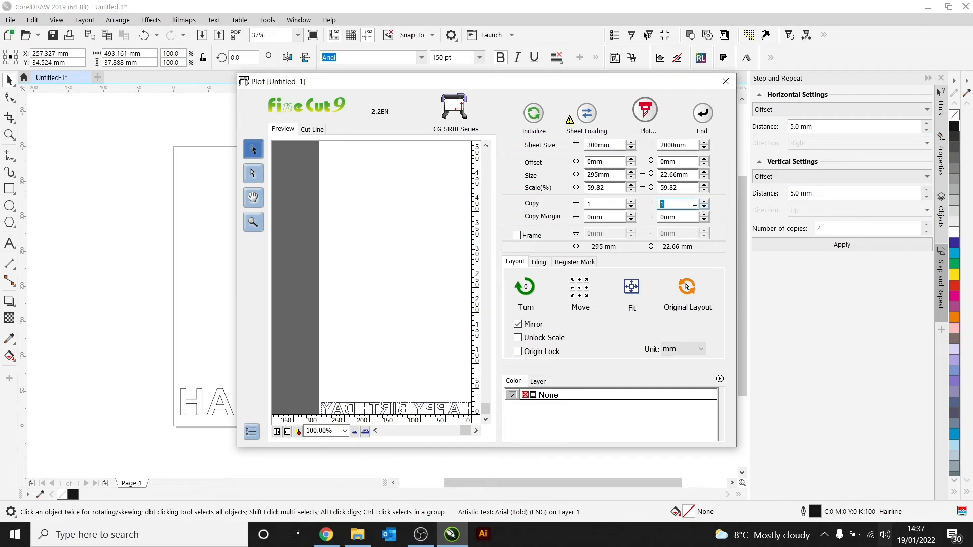
Step: Try the Frame option around the text, switch it off again, and open the Plot out settings
{"action": "left_click", "coordinate": [522, 236]}
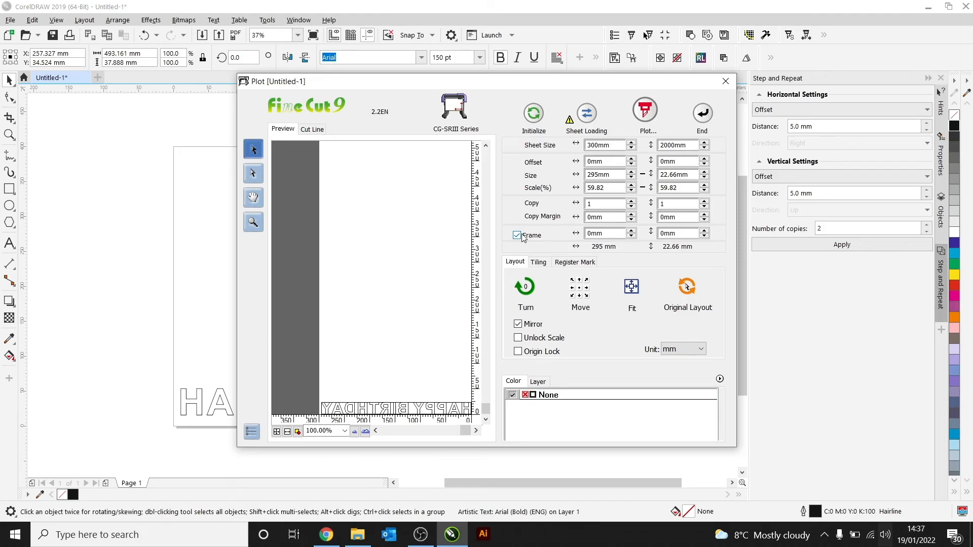
{"action": "left_click", "coordinate": [523, 238]}
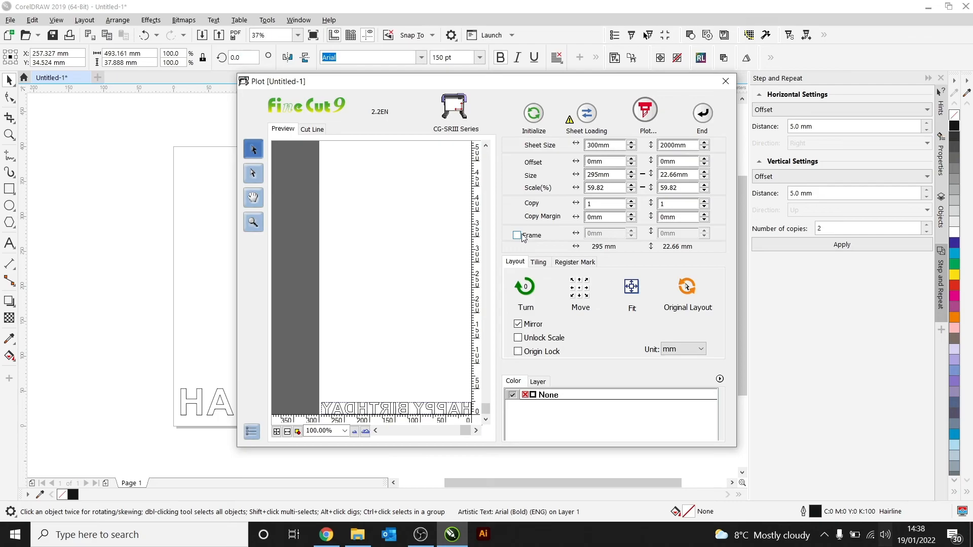
{"action": "left_click", "coordinate": [645, 113]}
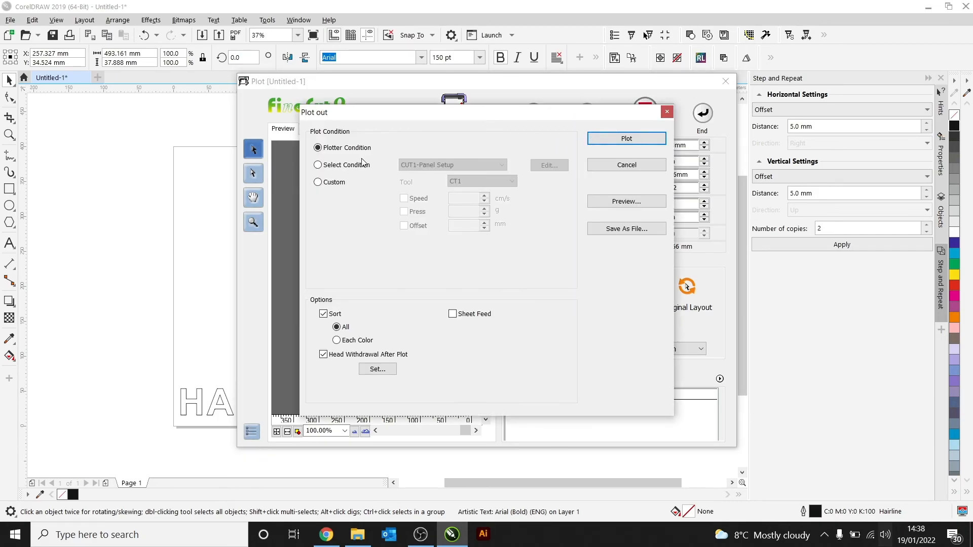